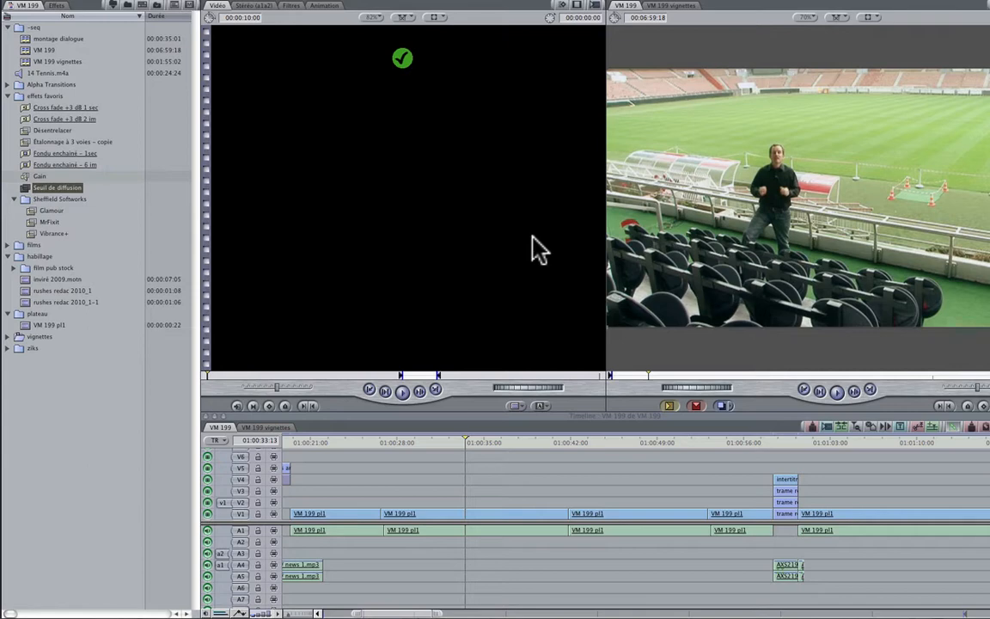
- Export the VM 199 sequence as a QuickTime movie
left_click(332, 446)
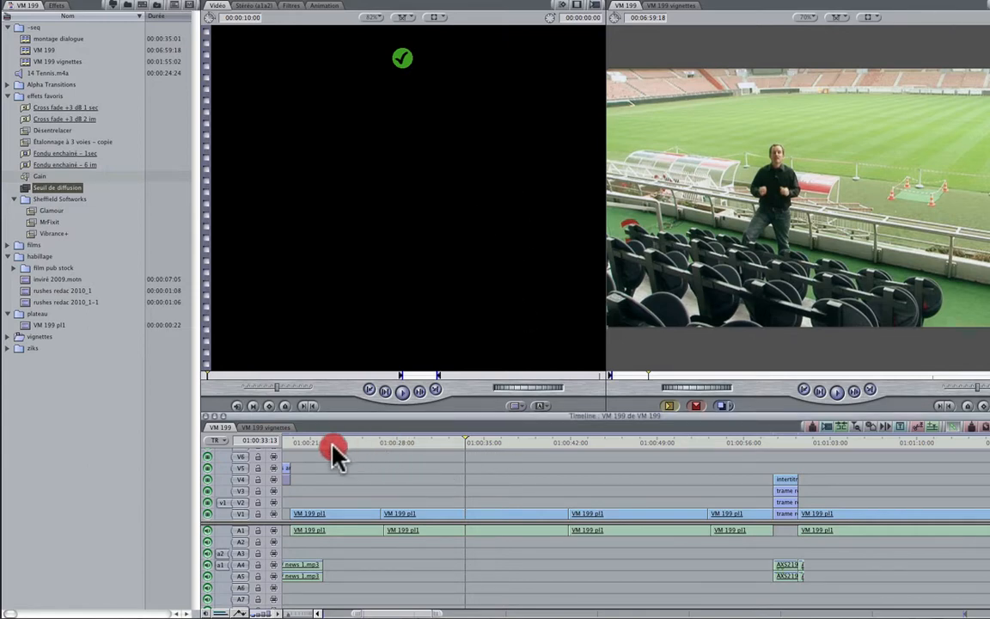
left_click(404, 443)
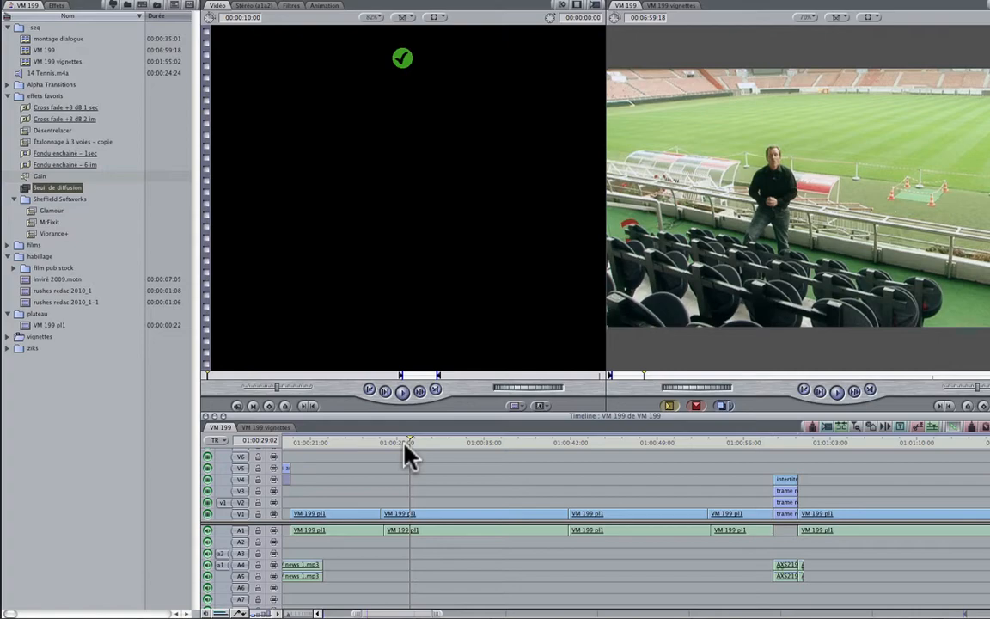
left_click(112, 0)
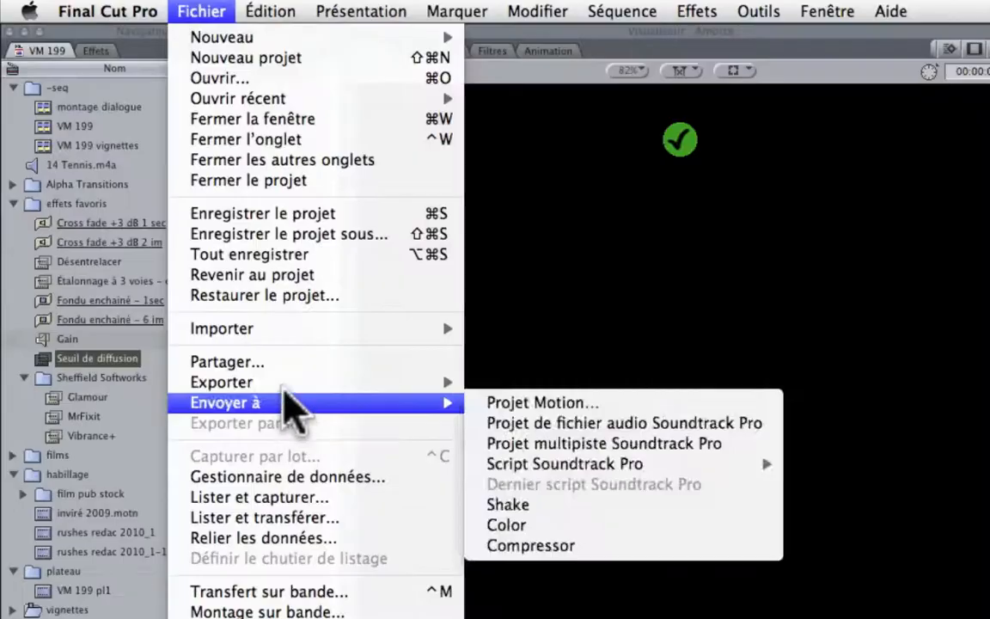
mouse_move(161, 207)
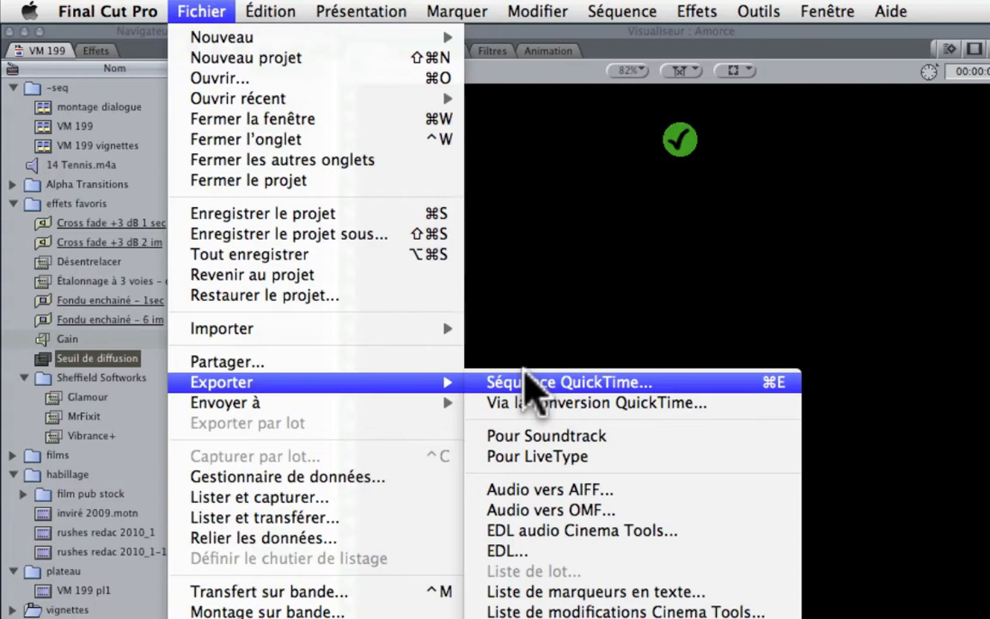
left_click(522, 368)
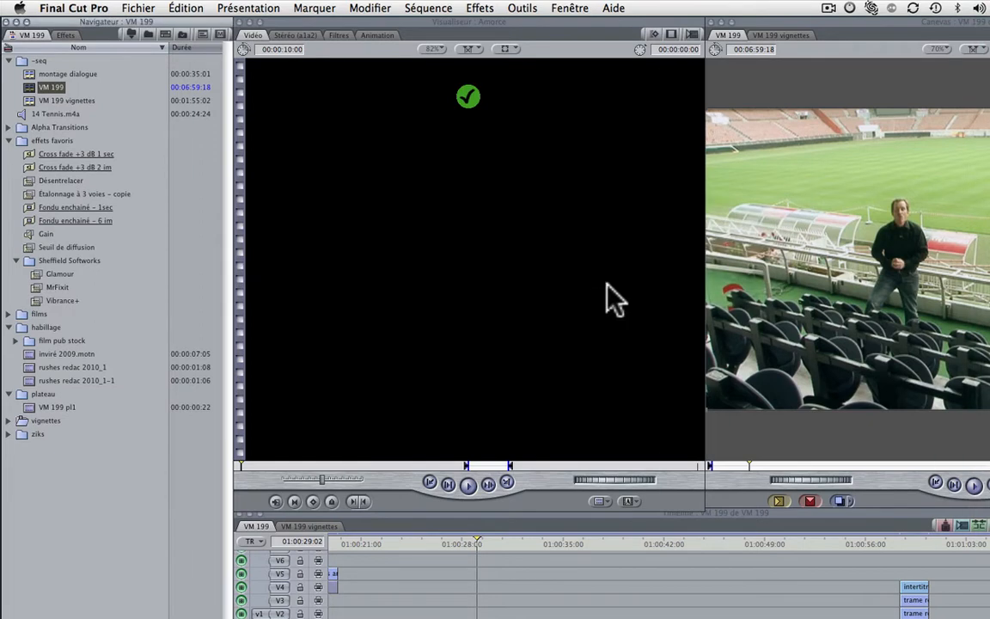
left_click(611, 281)
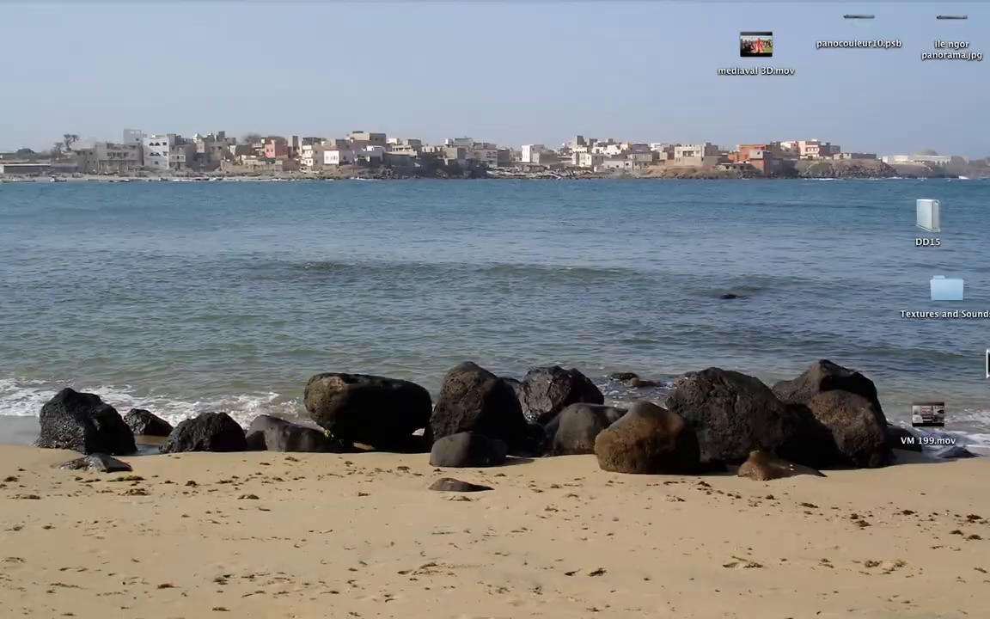
- On the desktop, preview the exported VM 199.mov and examine its file information, including size, dimensions and codecs
left_click_drag(918, 437, 249, 91)
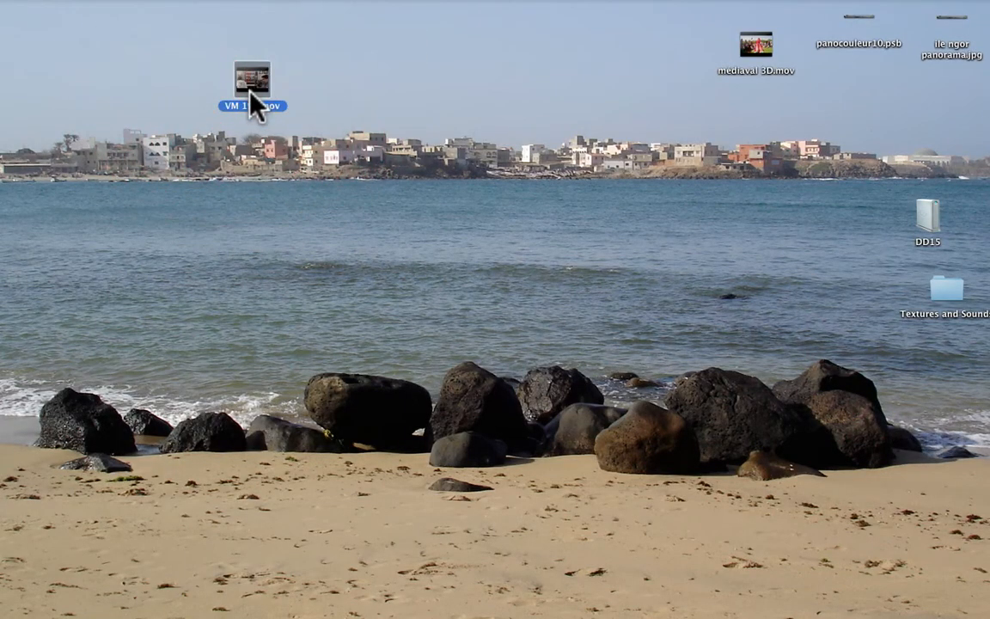
key("space")
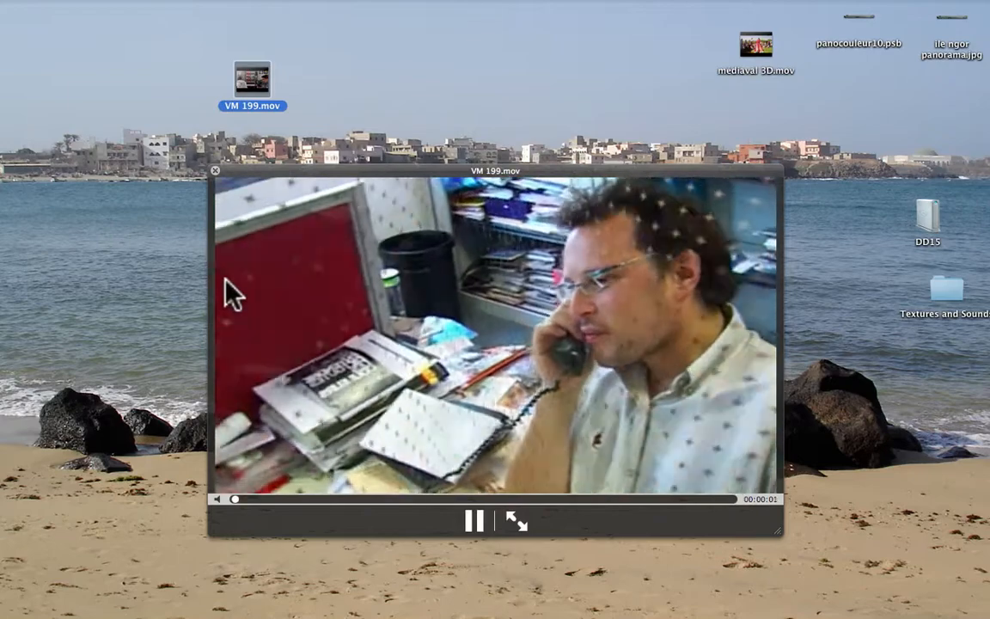
left_click(215, 170)
key("super+i")
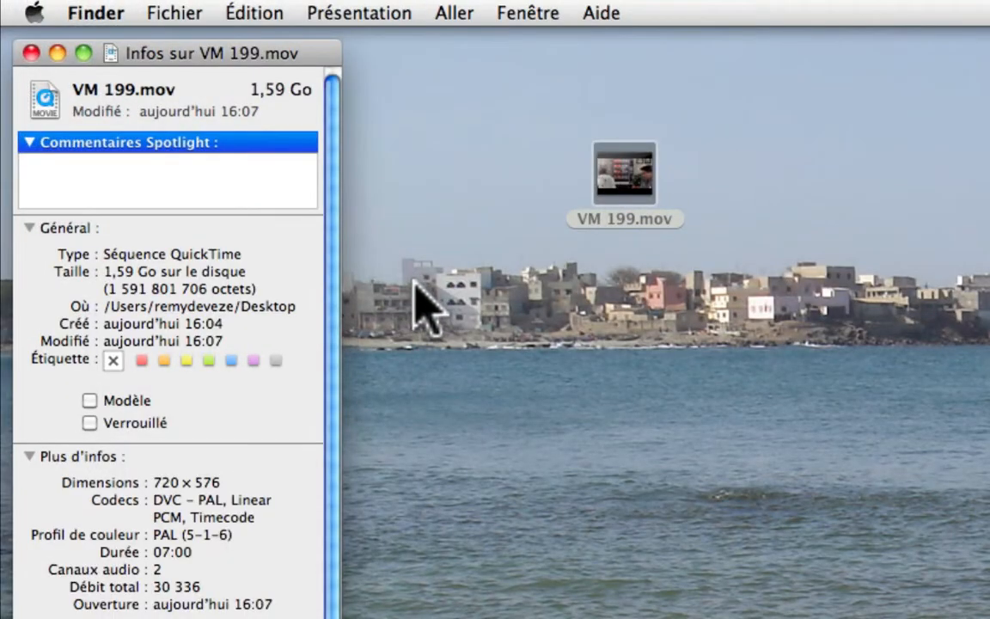
left_click(31, 53)
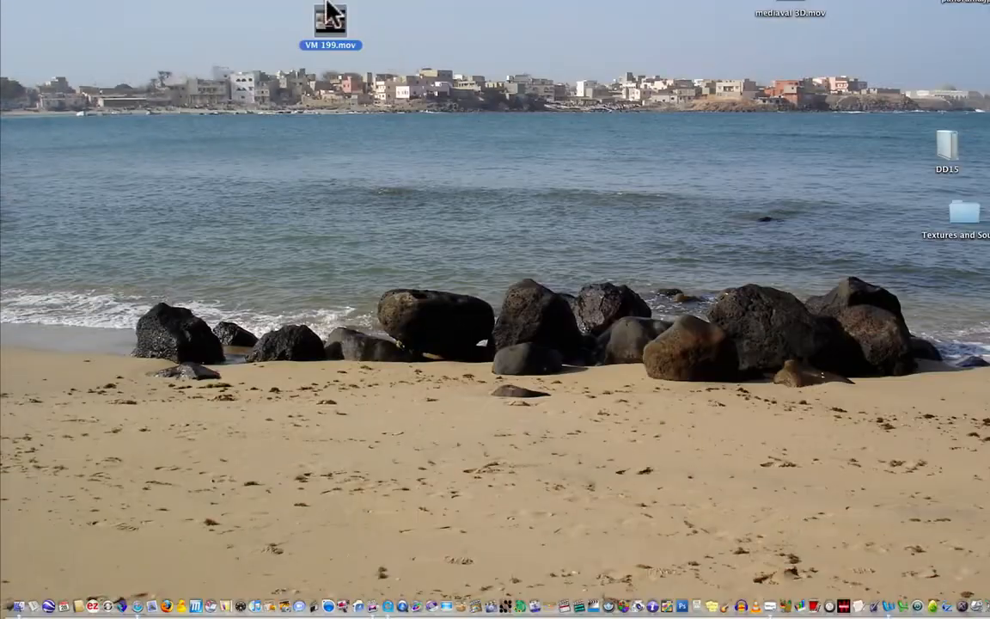
- Move VM 199.mov on the desktop to just below the médiaval 3D.mov file
left_click_drag(330, 18, 614, 414)
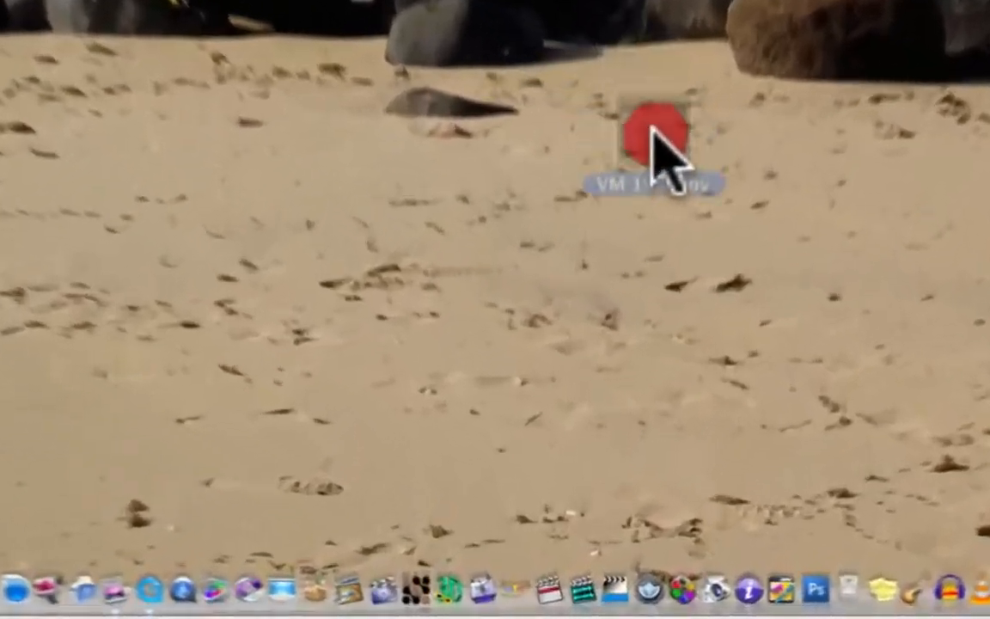
left_click_drag(650, 128, 588, 84)
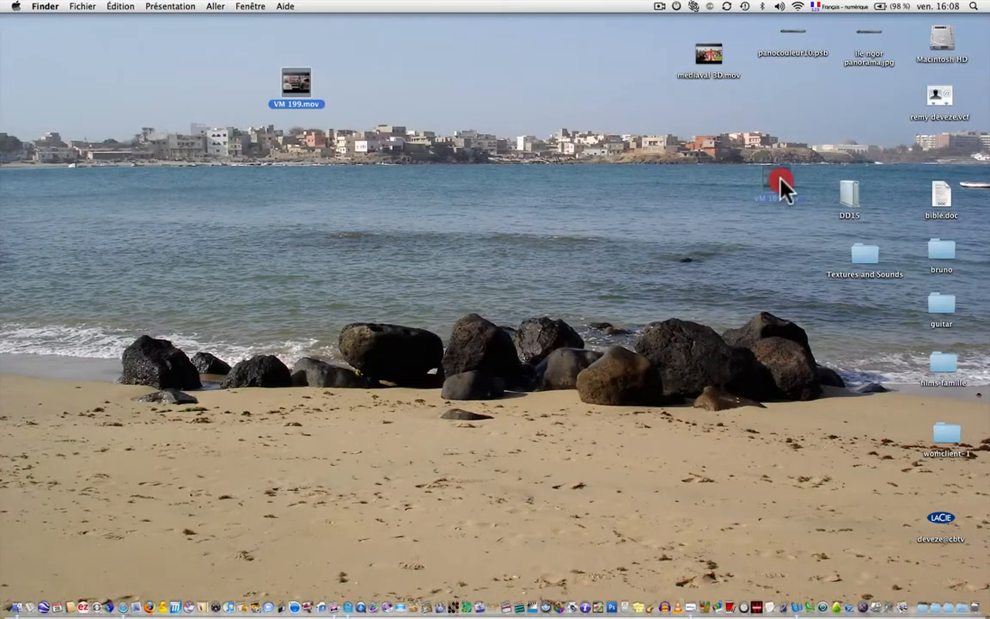
left_click_drag(709, 171, 710, 172)
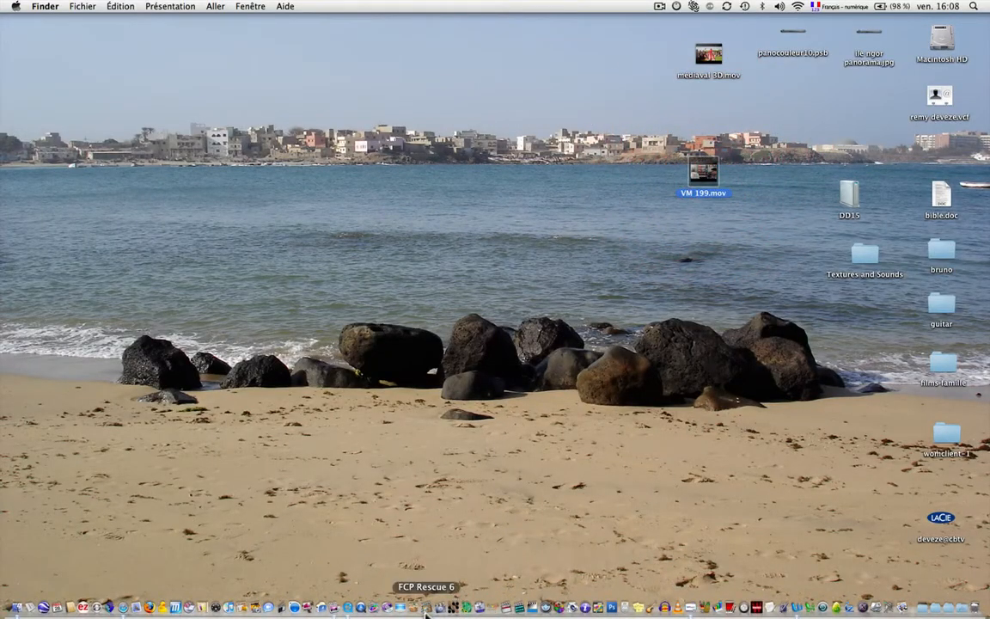
- Switch to Compressor and add VM 199.mov from the Desktop to the untitled batch as its source file
left_click(477, 606)
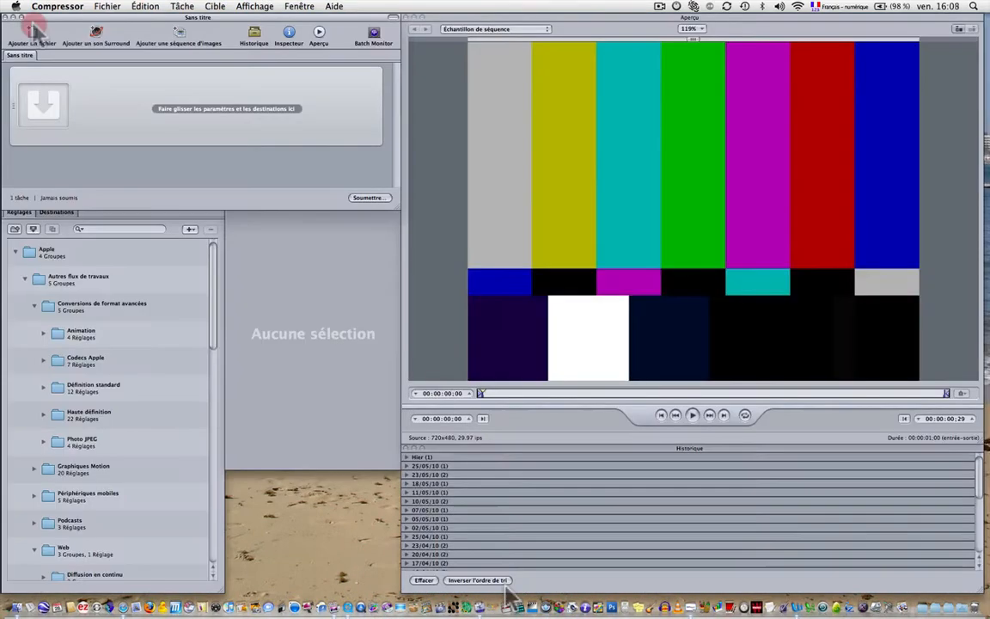
left_click(32, 31)
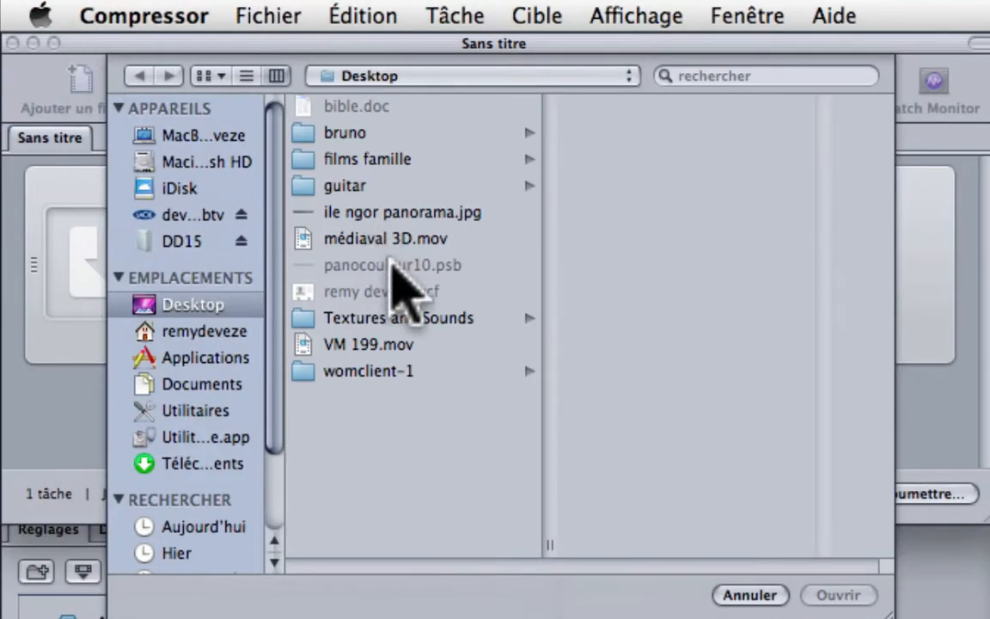
left_click(423, 345)
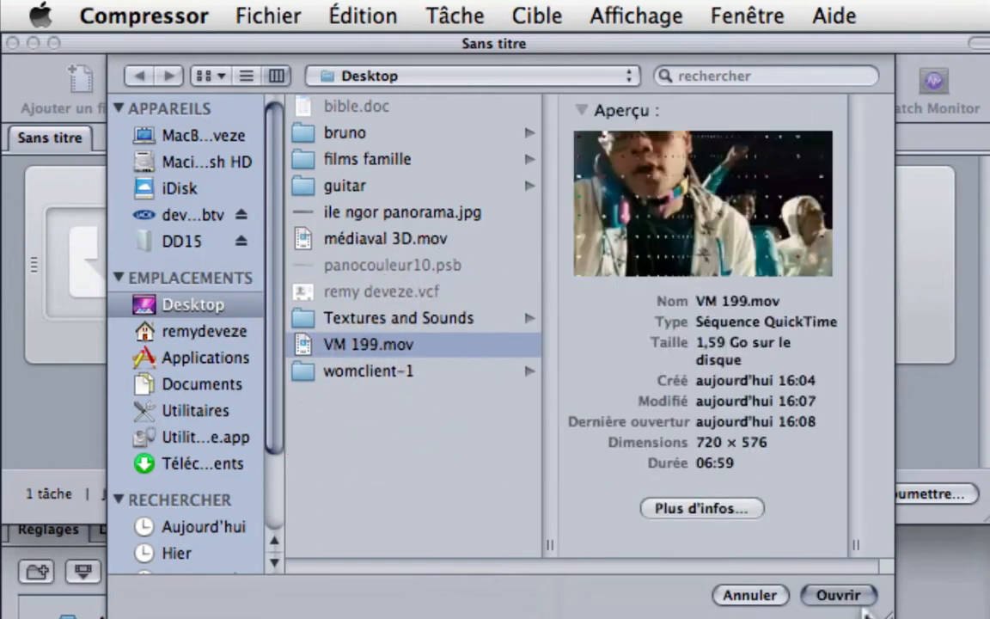
left_click(834, 593)
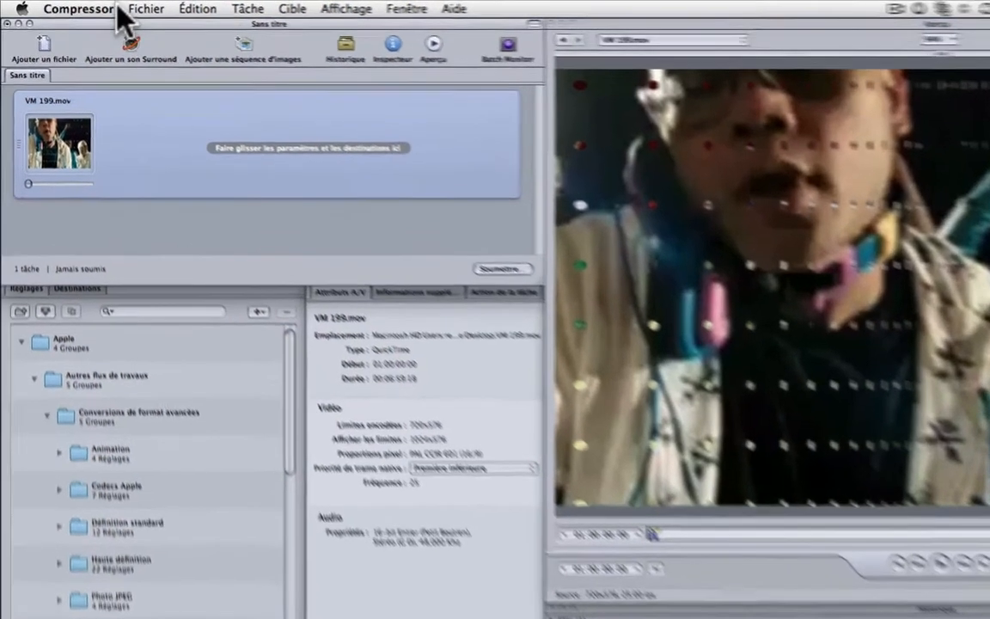
- Start a new batch from a template and compare the descriptions of the Apple TV, YouTube, MobileMe and web reference movie templates
left_click(82, 9)
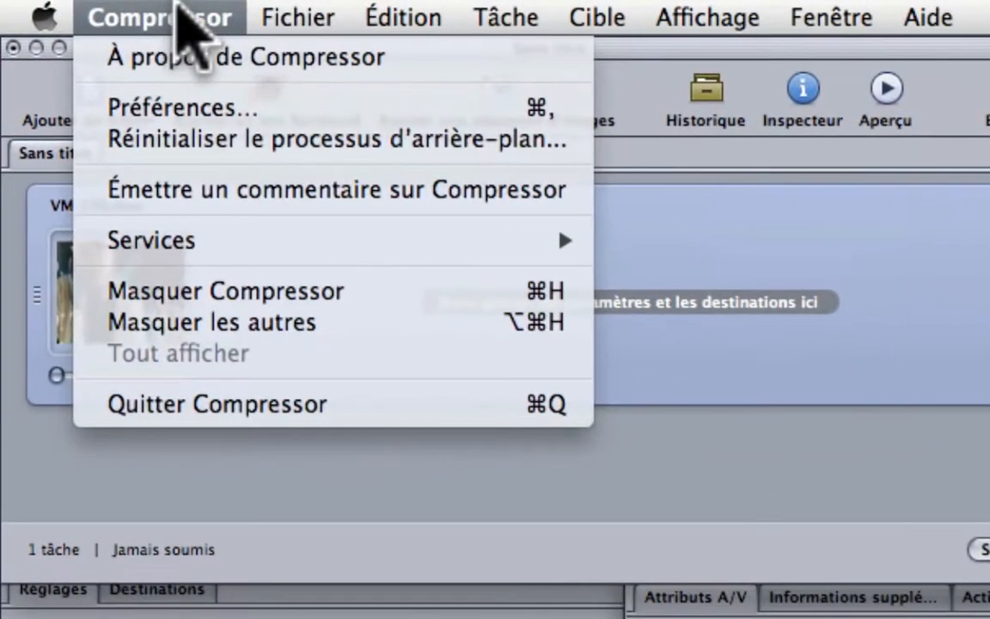
mouse_move(264, 15)
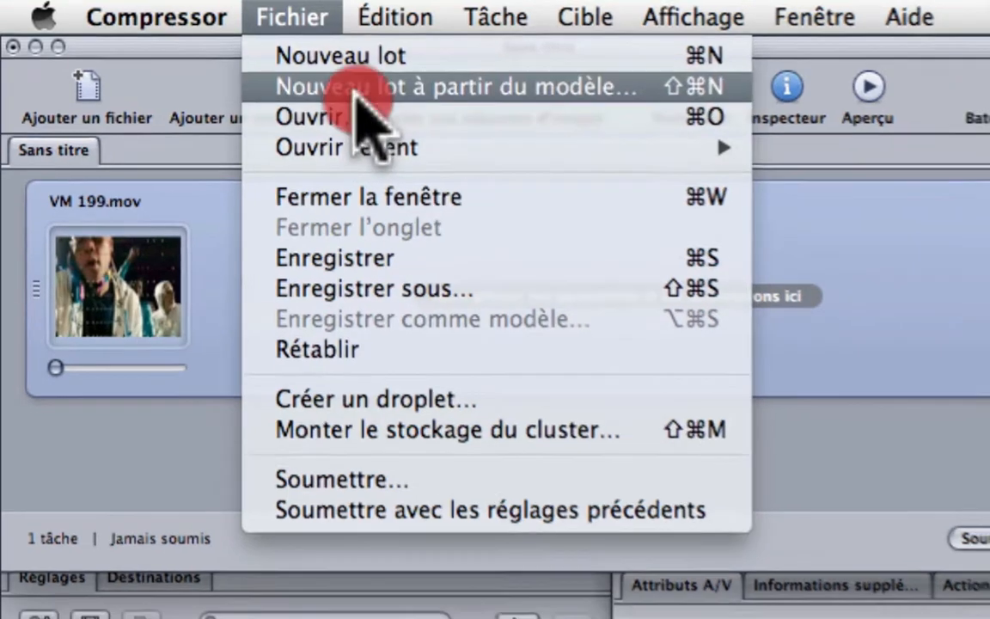
left_click(361, 90)
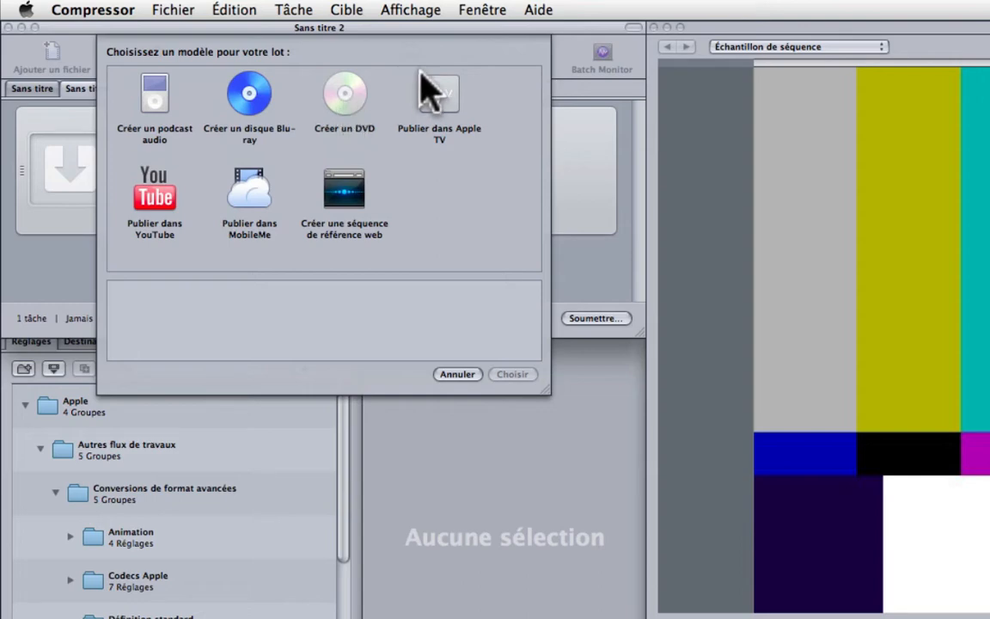
left_click(451, 141)
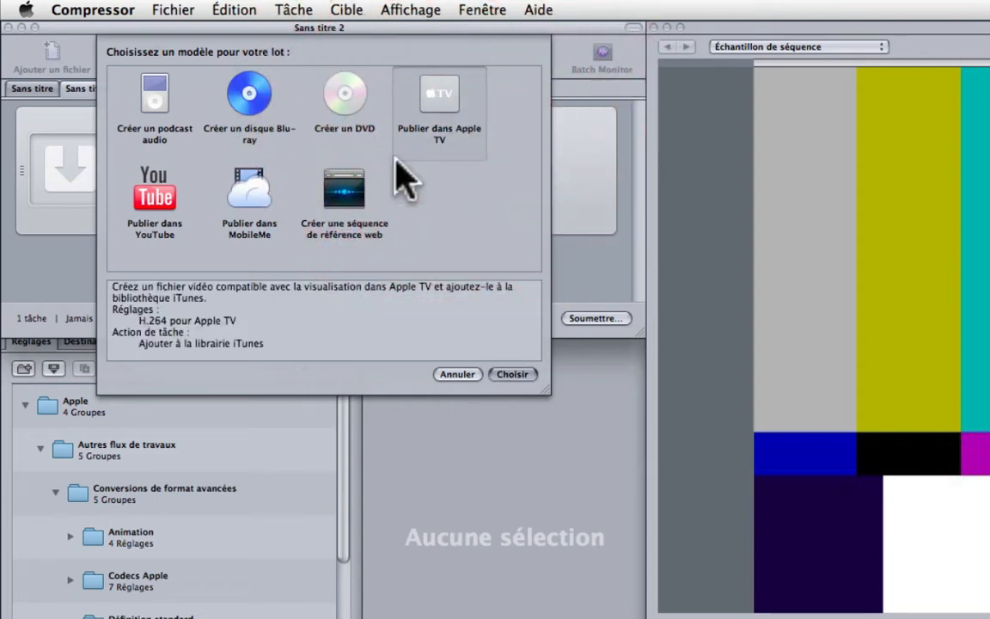
left_click(172, 191)
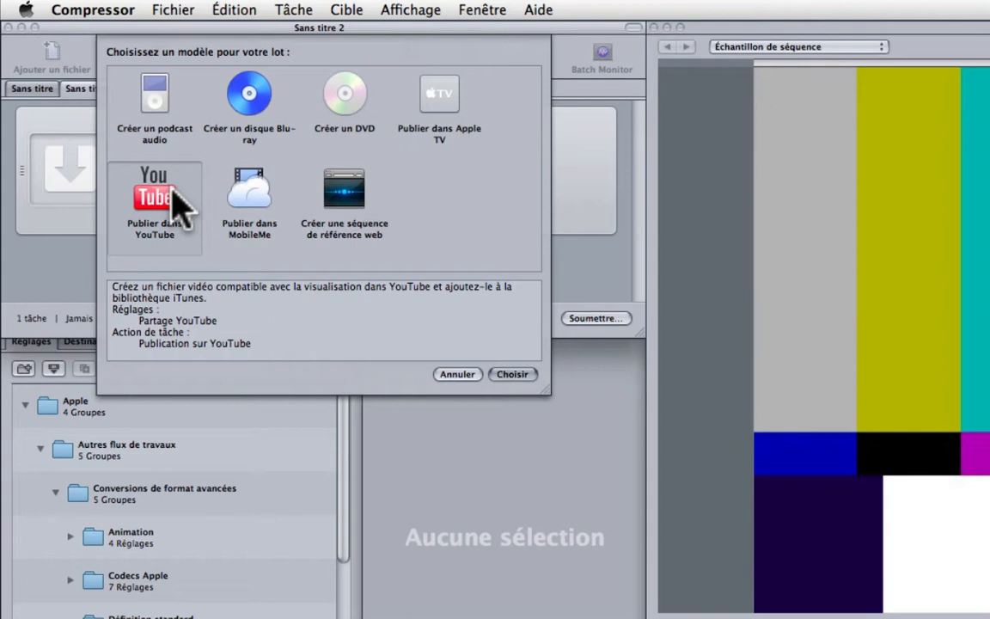
left_click(257, 211)
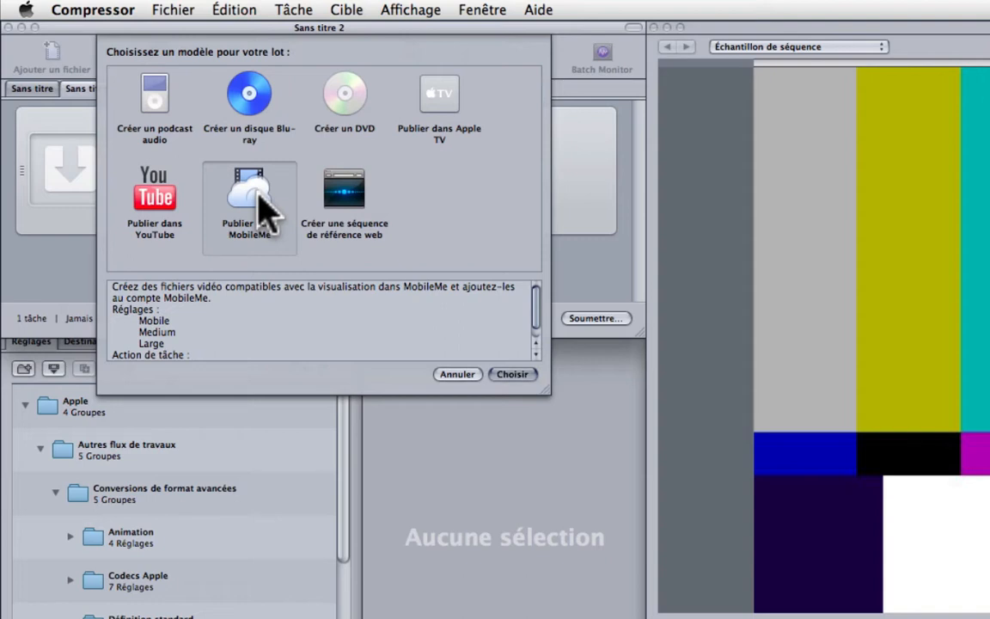
left_click(342, 189)
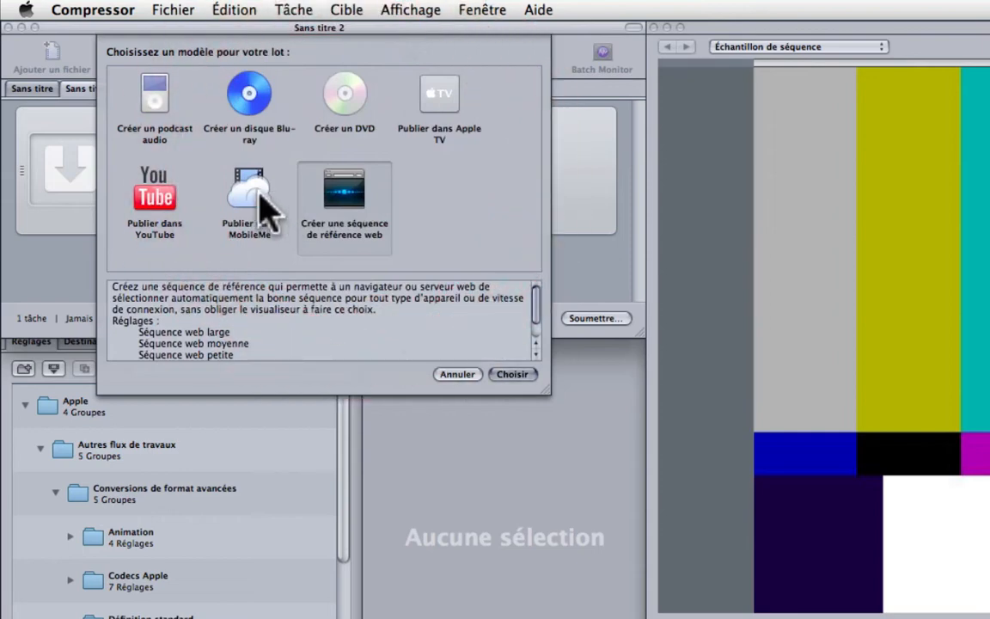
left_click(258, 196)
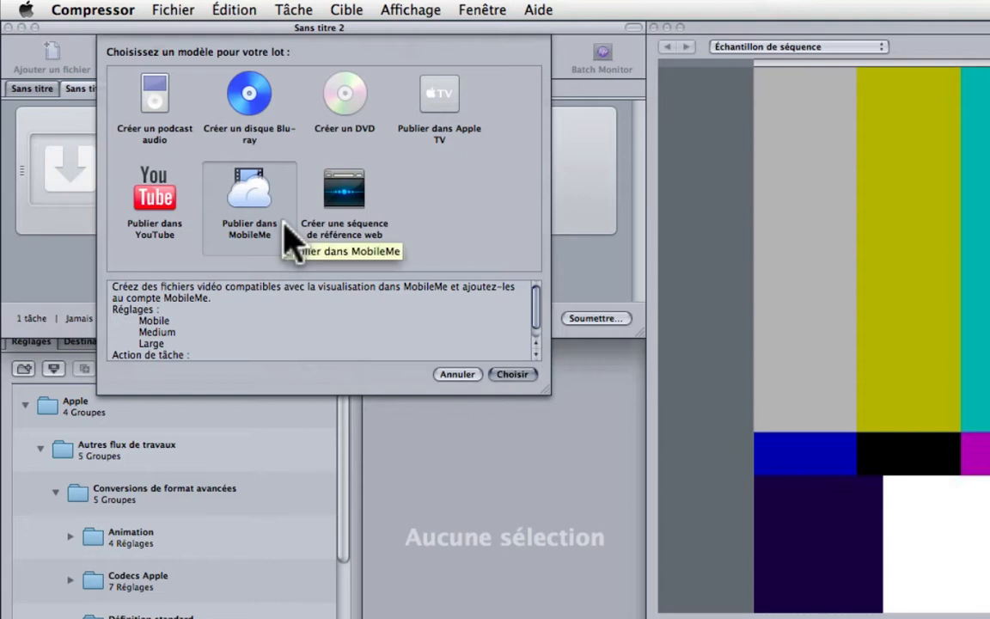
left_click(161, 216)
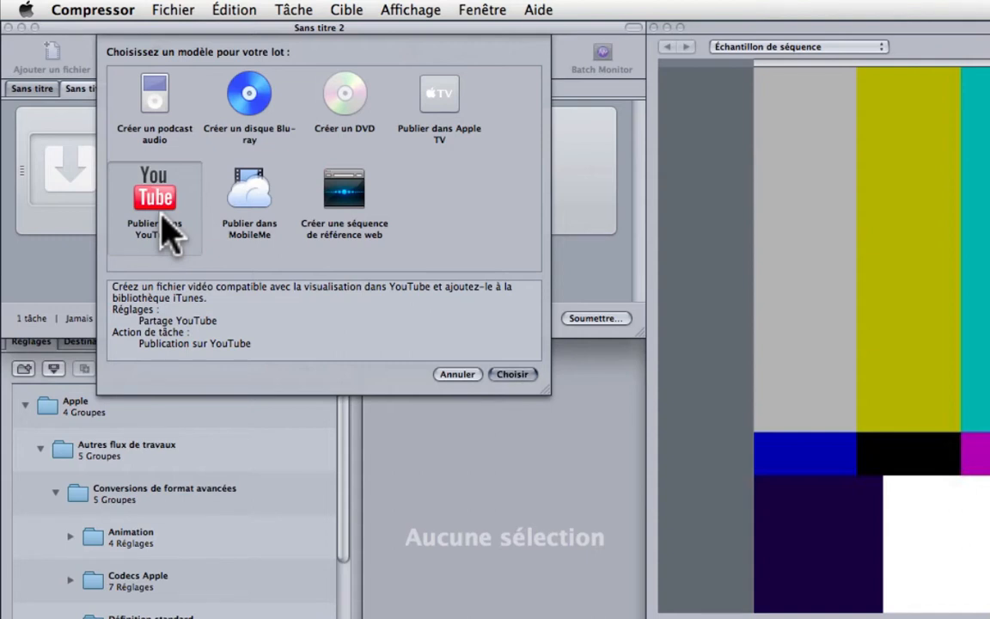
left_click(256, 221)
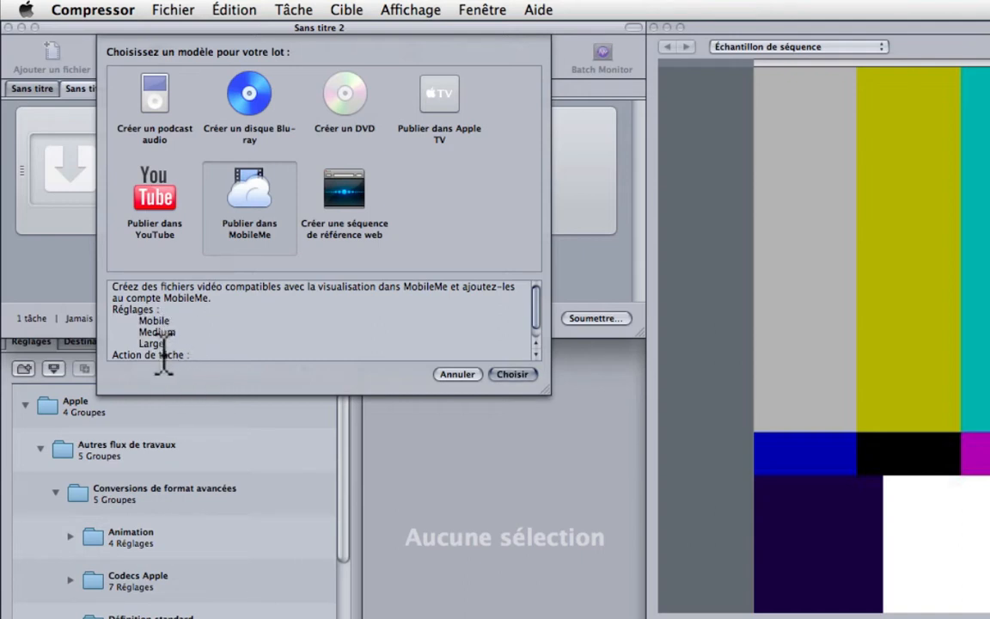
- Choose the "Créer une séquence de référence web" template for the new batch
left_click(343, 213)
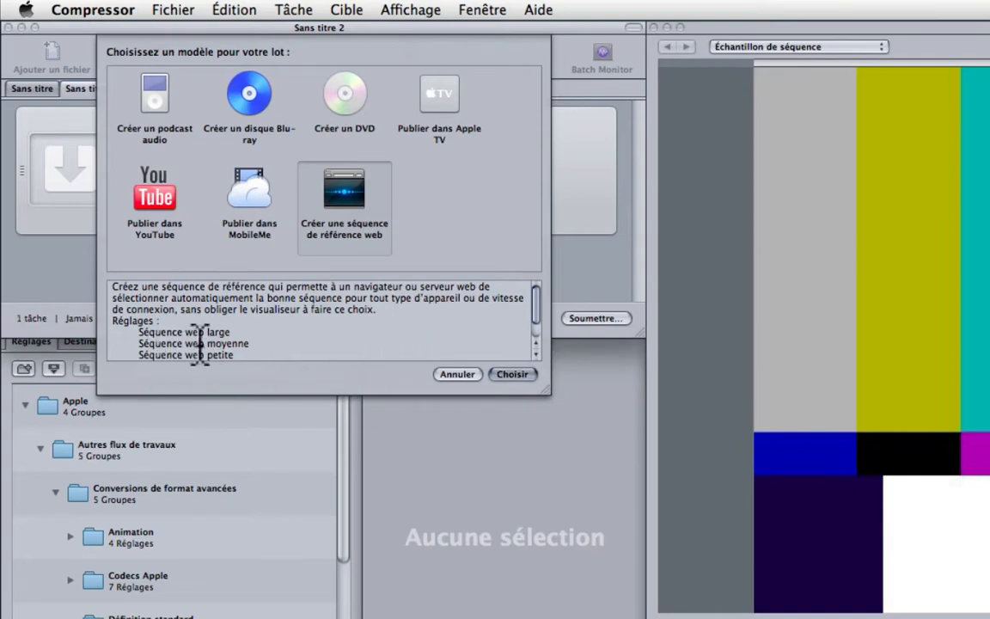
left_click(513, 374)
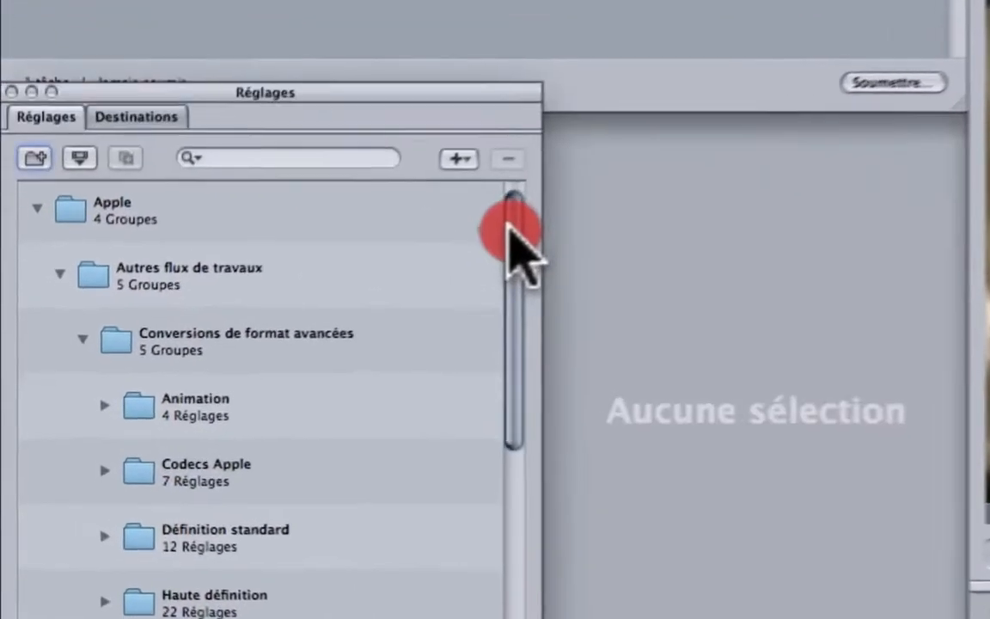
- Examine the preset groups in the Personnalisé and Apple settings folders, collapsing Autres flux de travaux and Formats under Apple
left_click_drag(508, 221, 554, 216)
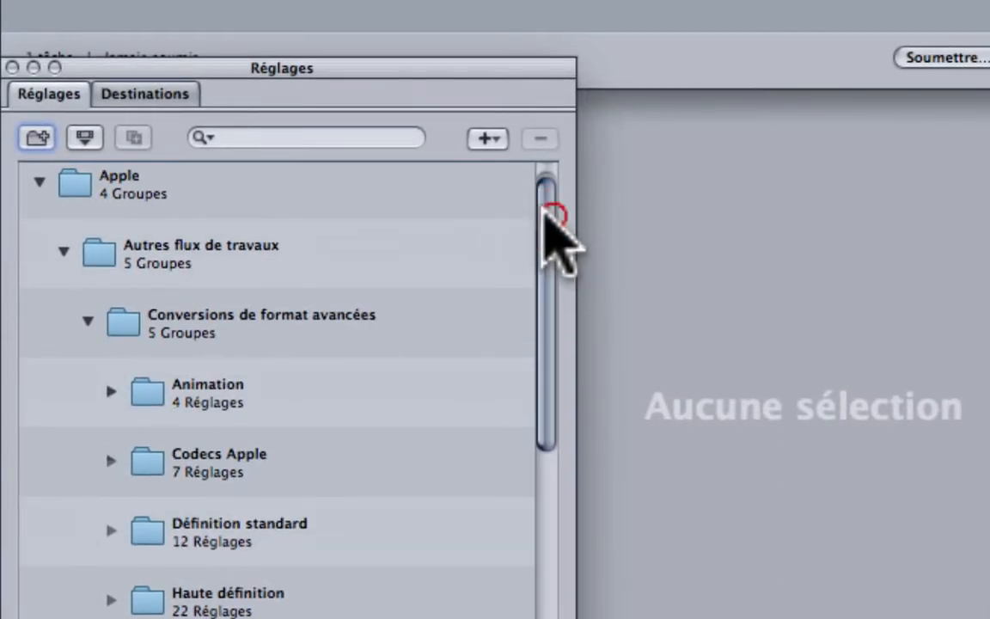
left_click(38, 182)
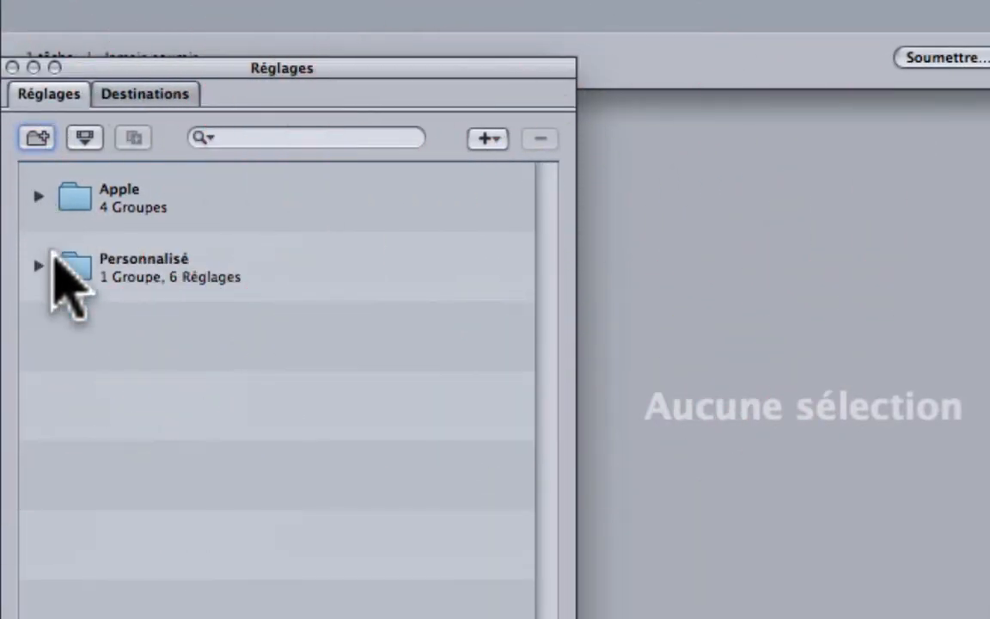
left_click(39, 265)
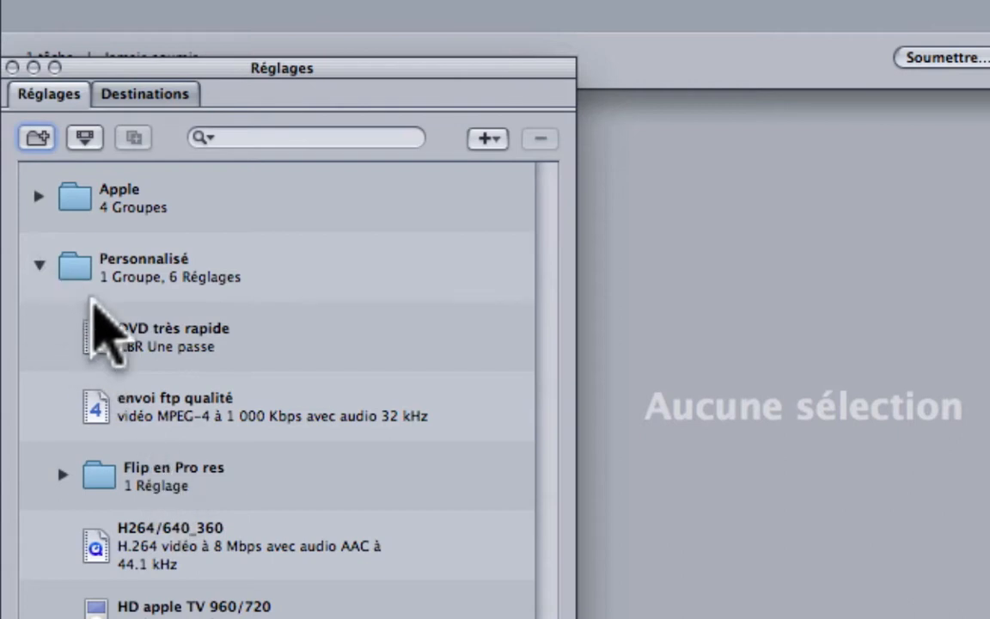
left_click(38, 264)
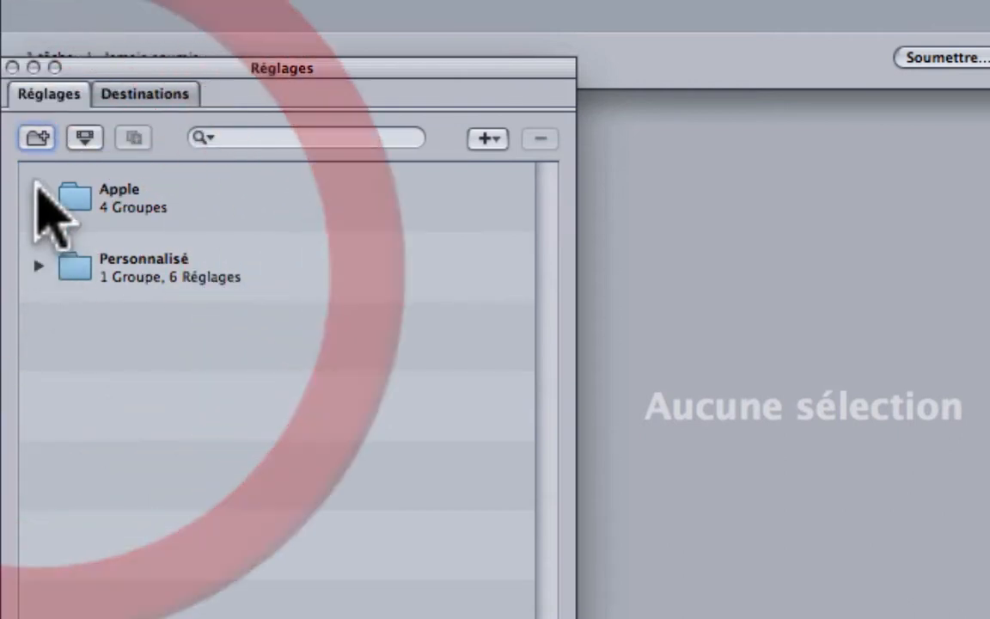
left_click(38, 195)
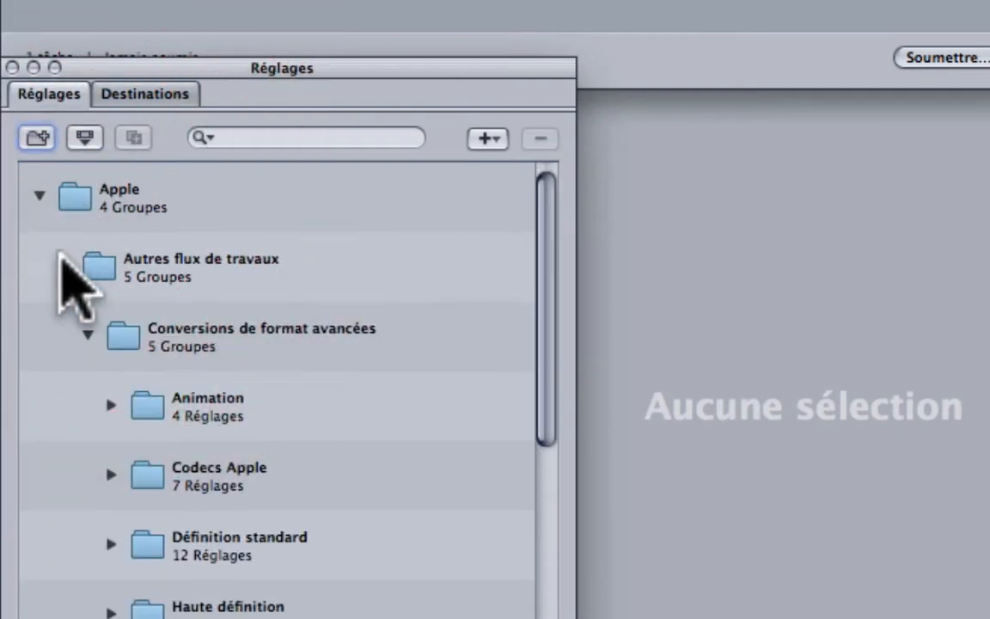
left_click(62, 263)
left_click(61, 403)
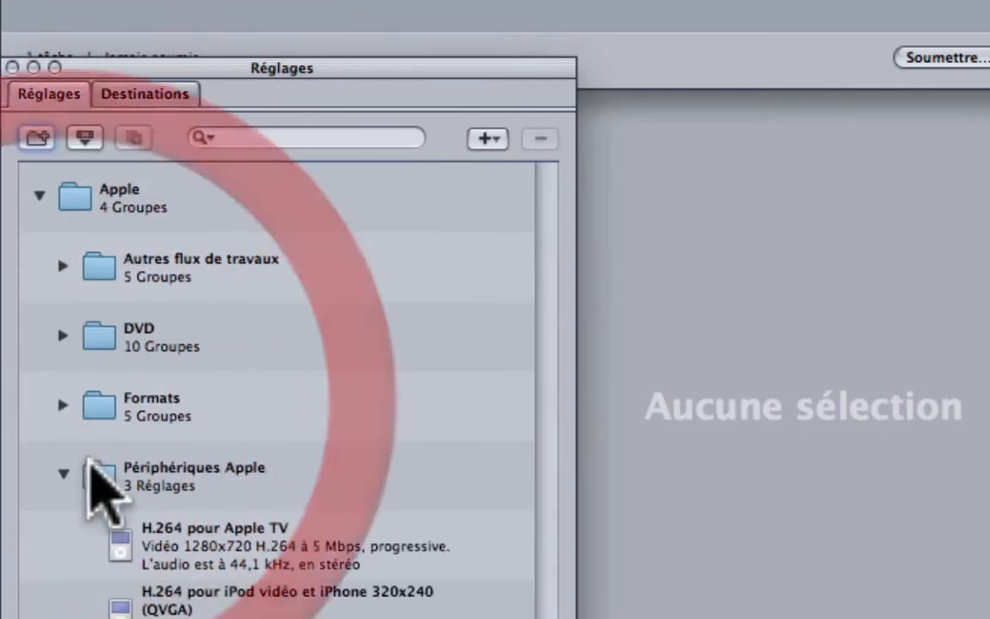
- Assign the H.264 – Diffusion web preset from the Vidéocast web group to VM 199.mov, and replace it with MPEG-4 – Diffusion web
left_click(63, 473)
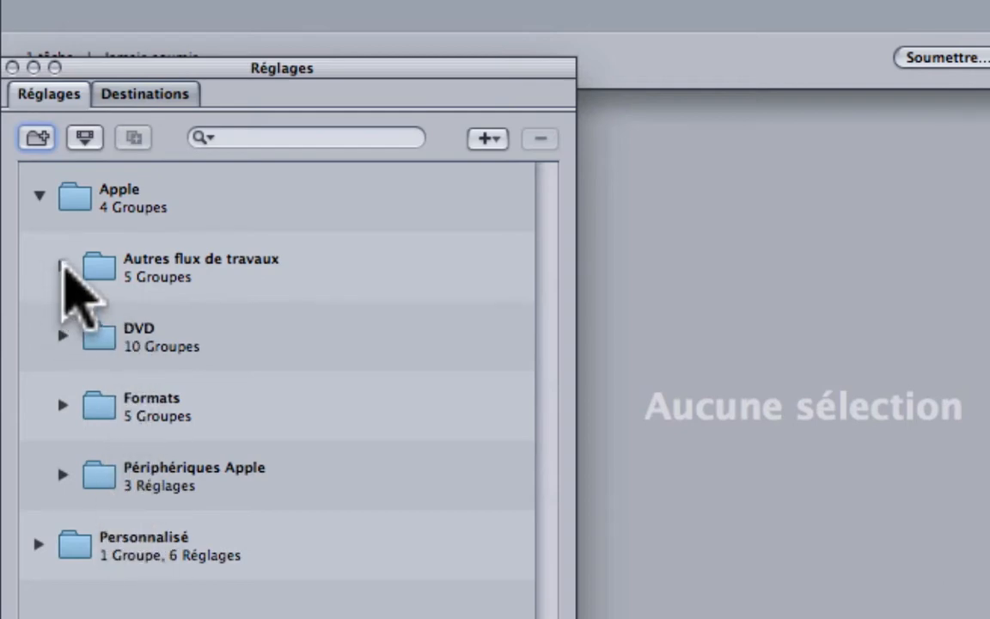
left_click(63, 265)
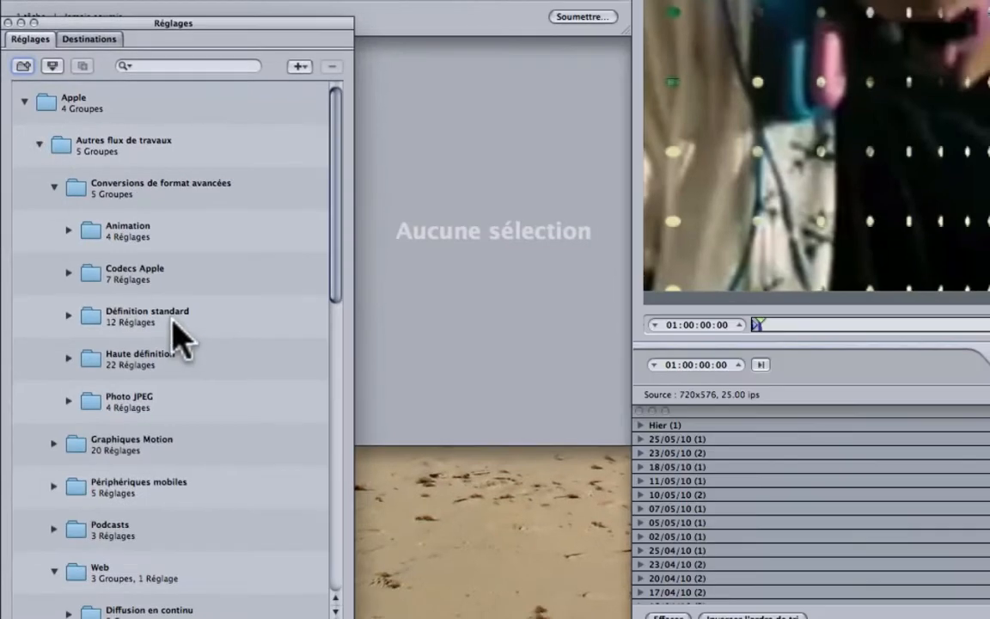
scroll(168, 310, "down", 3)
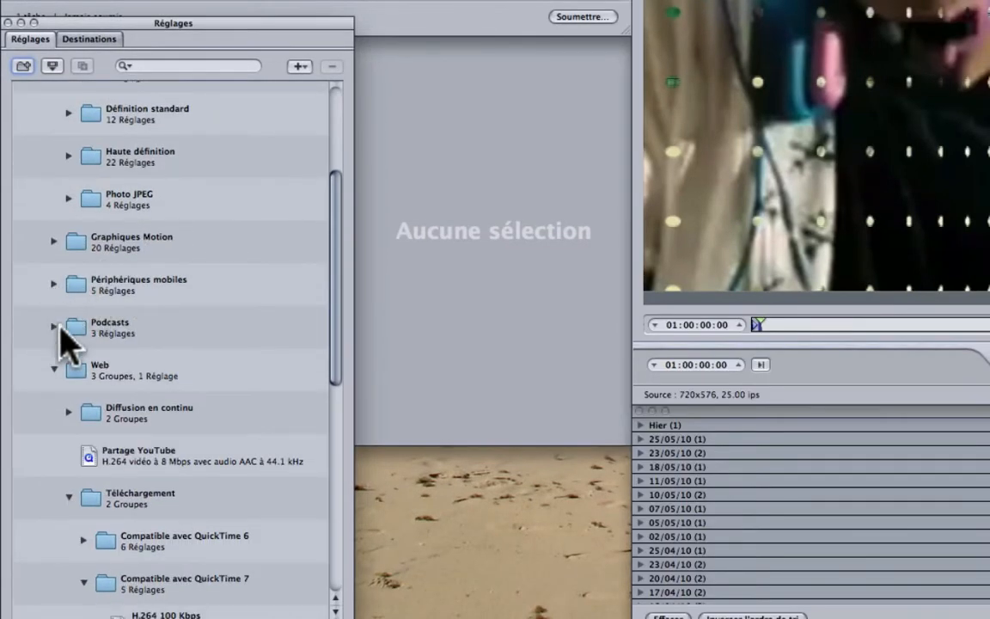
scroll(188, 430, "down", 5)
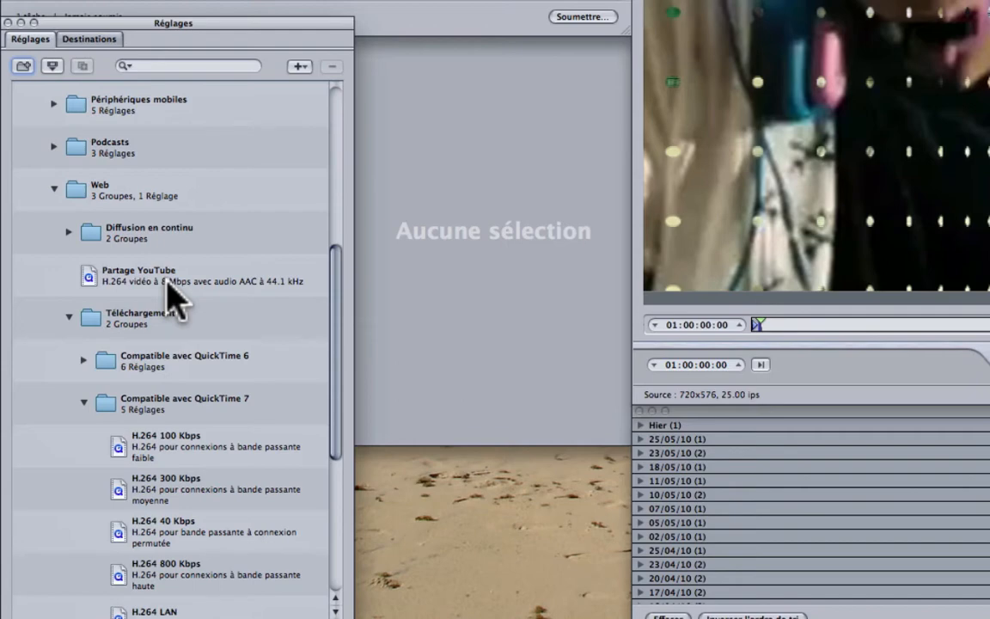
scroll(163, 378, "down", 8)
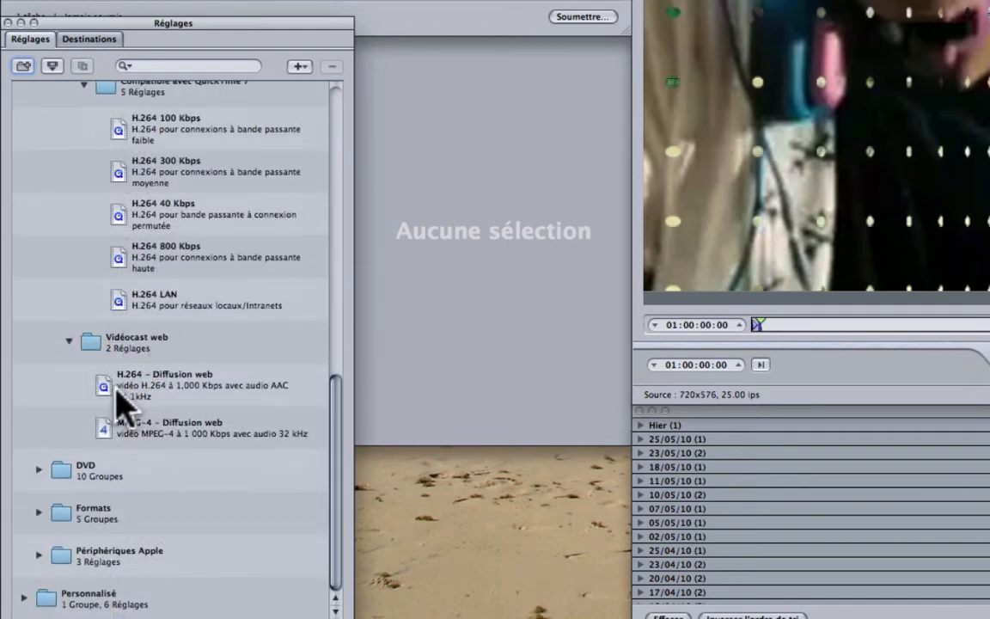
left_click(120, 389)
left_click_drag(112, 425, 267, 54)
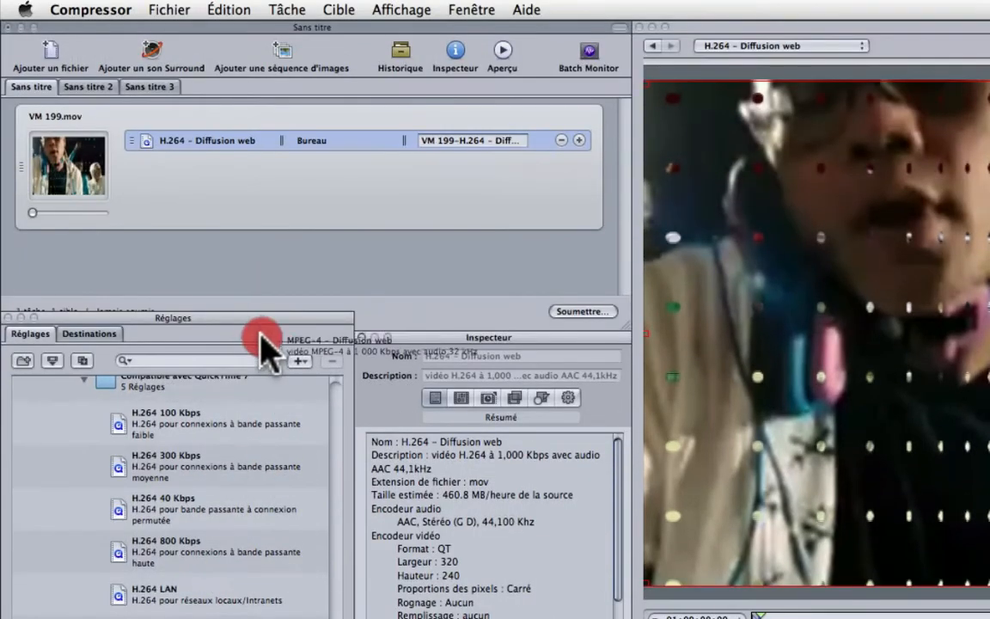
left_click_drag(266, 344, 155, 159)
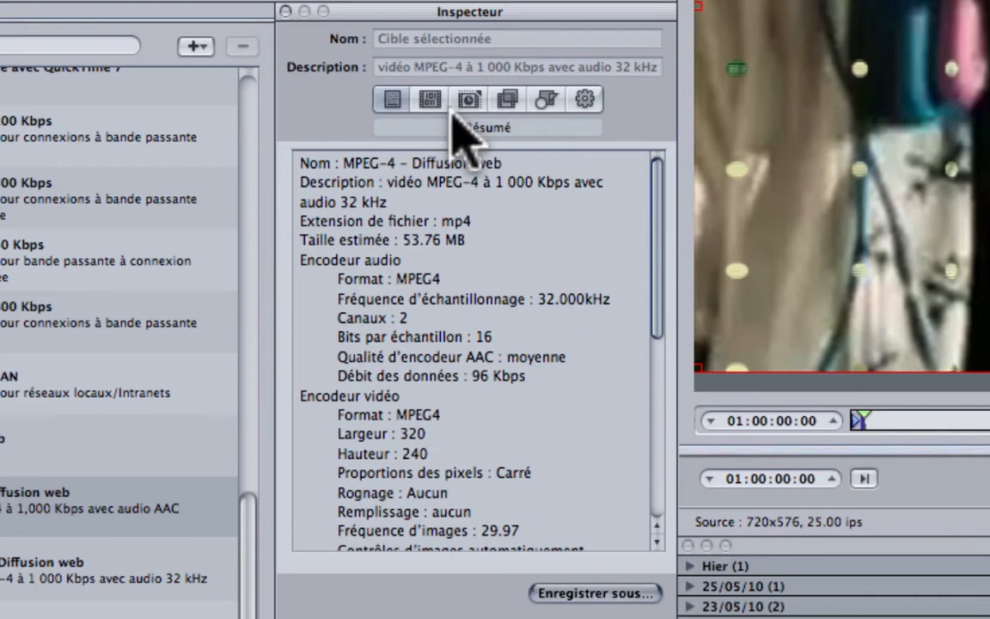
- In the MPEG-4 target's video encoder settings, set the frame rate to 25,00 ips and the constant bitrate to 1 100 kbps
left_click(429, 101)
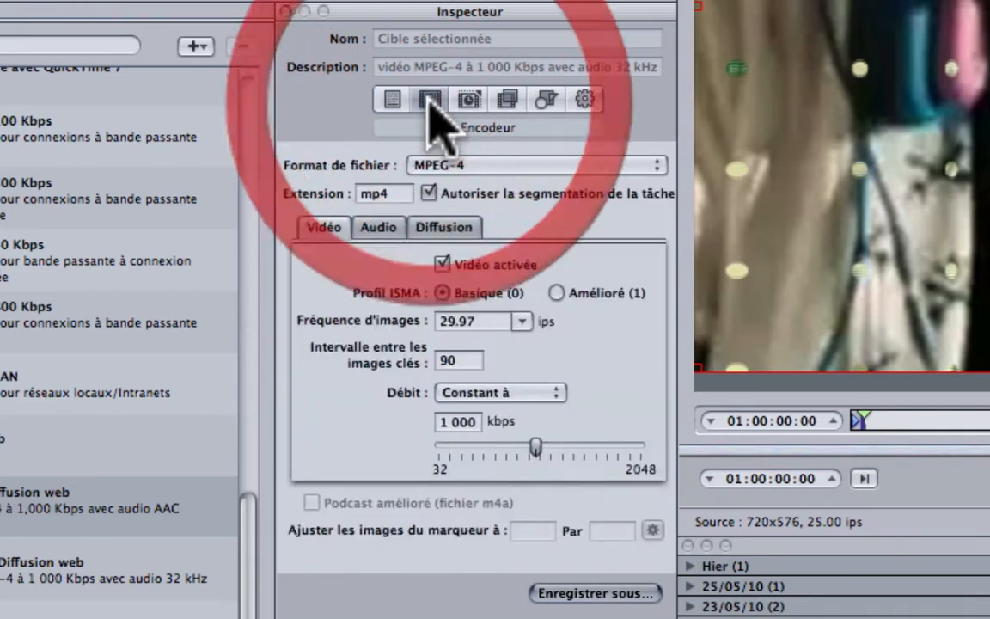
left_click(517, 315)
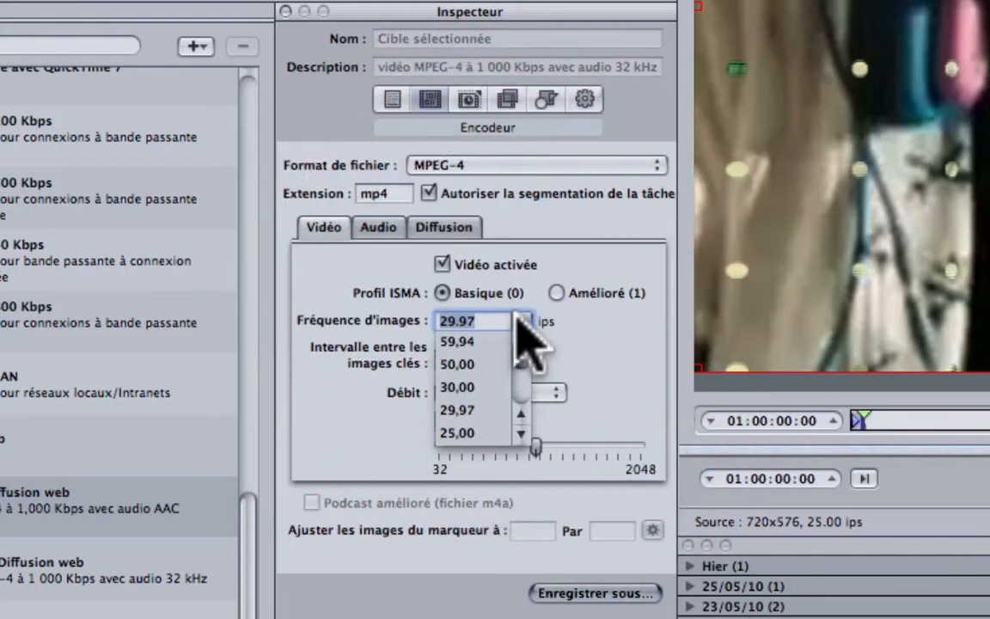
left_click(454, 432)
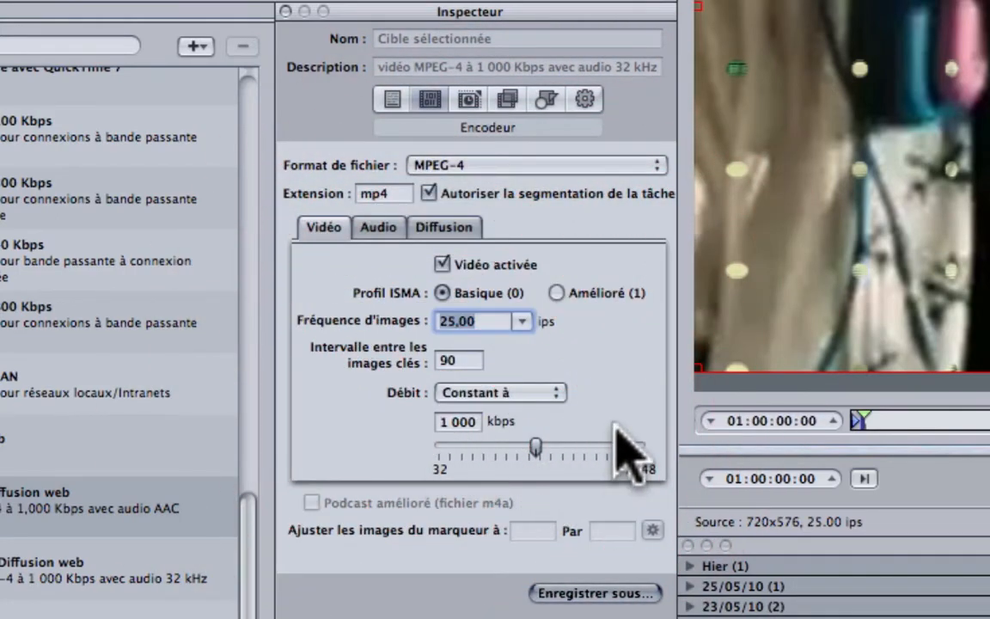
mouse_move(536, 446)
left_mouse_down()
mouse_move(564, 444)
mouse_move(546, 440)
left_mouse_up()
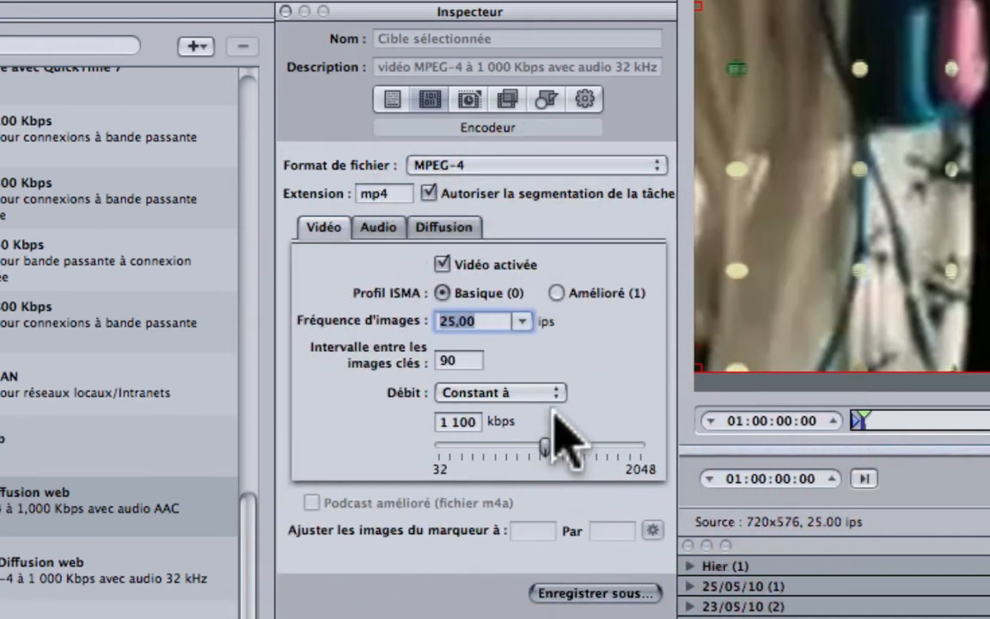
- Raise the audio sample rate of the MPEG-4 target to 44,100 kHz
left_click(389, 228)
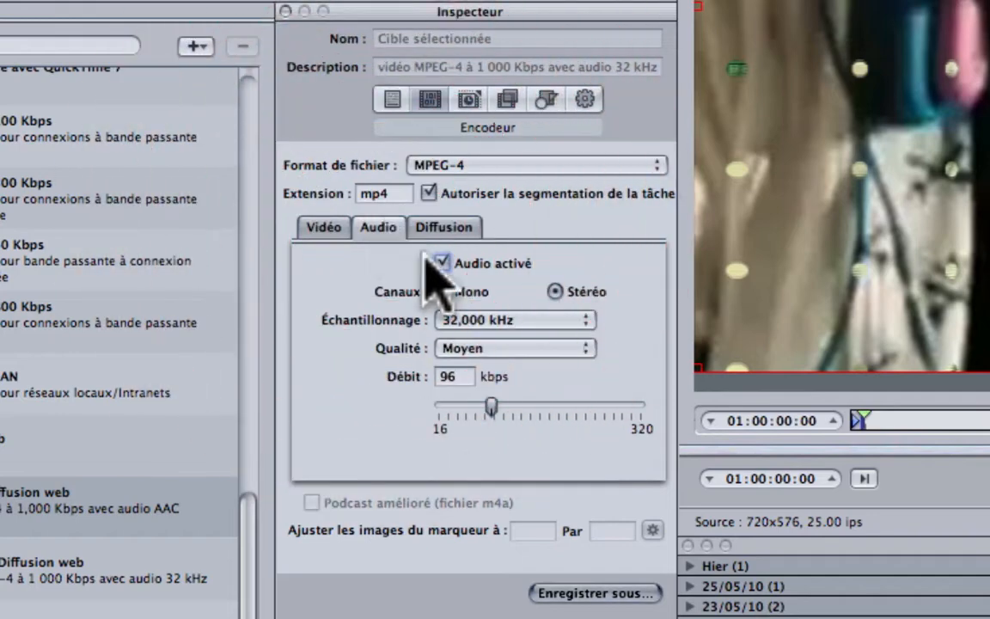
left_click(584, 320)
left_click(501, 341)
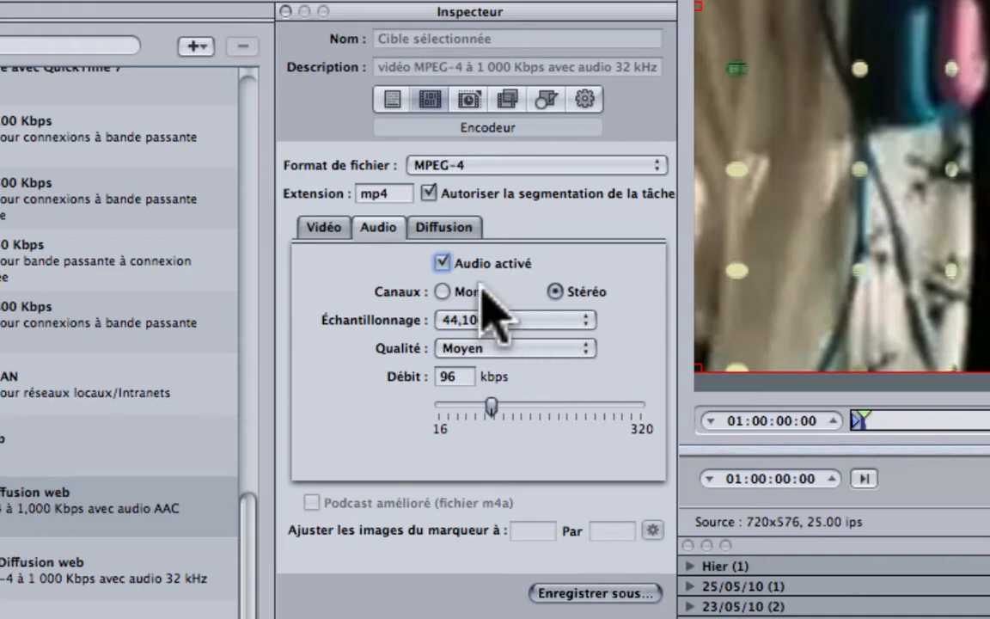
- Examine the encoder's streaming options and the frame controls, briefly unlocking the frame controls for manual editing
left_click(444, 229)
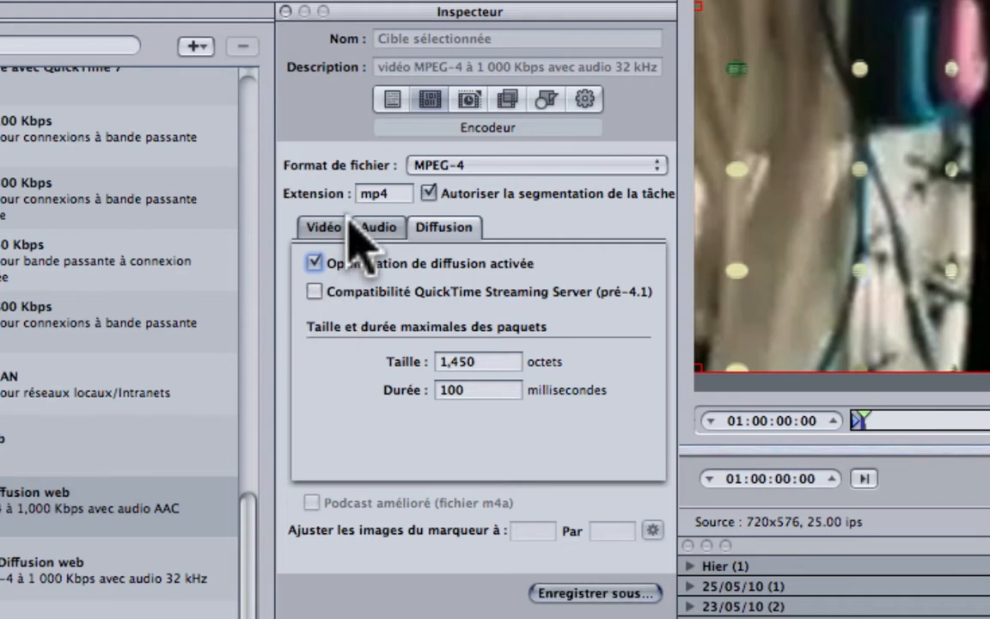
left_click(464, 100)
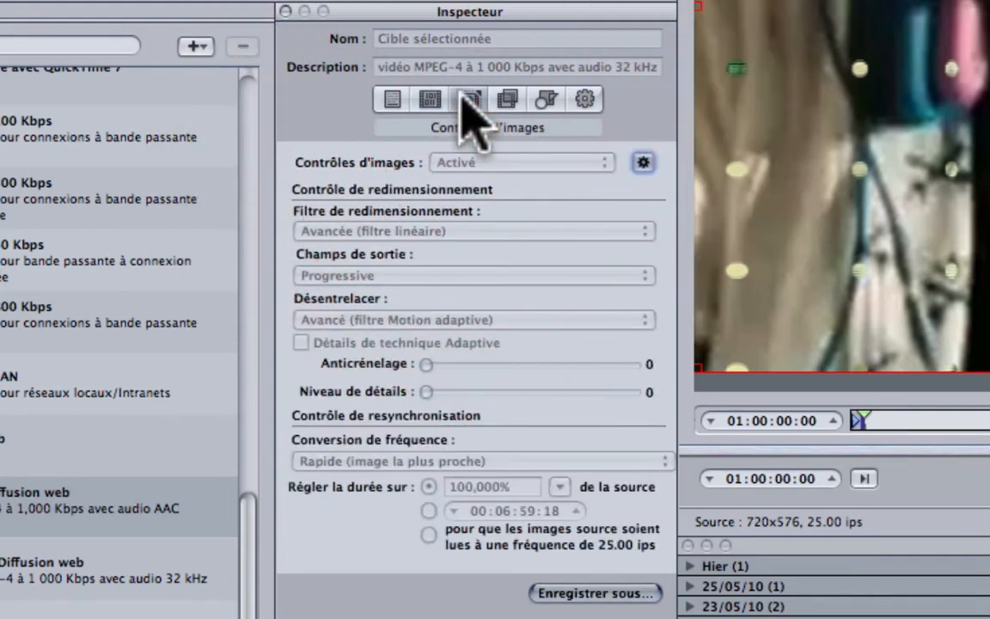
left_click(643, 163)
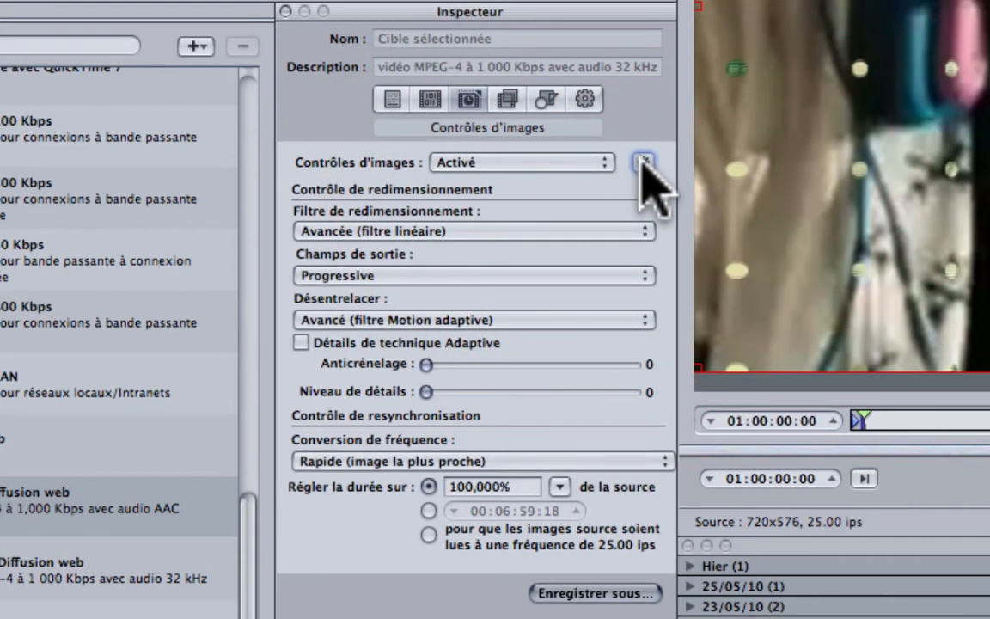
left_click(643, 162)
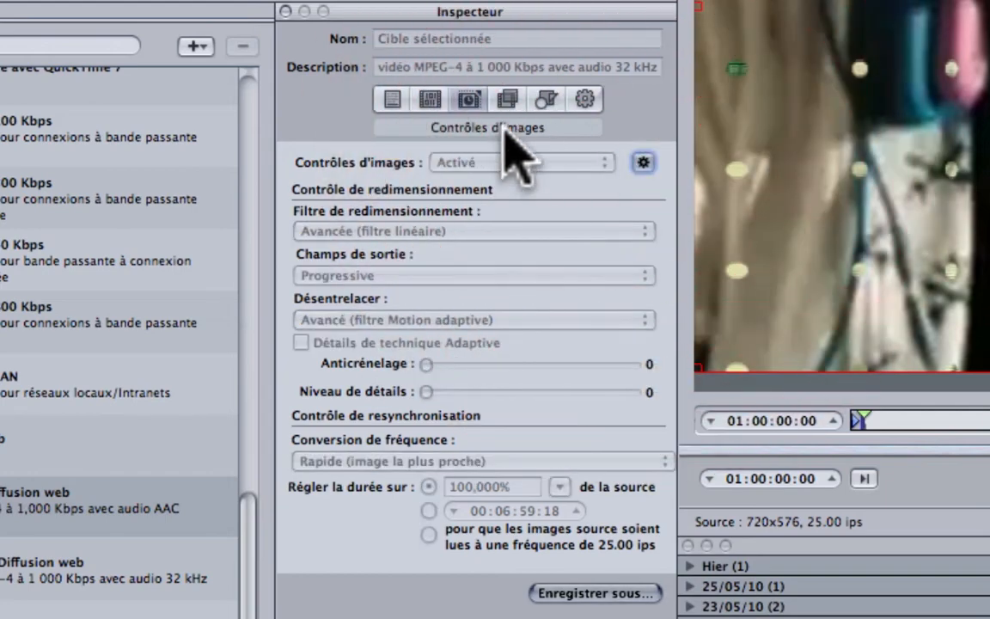
- Enable the Contraste et luminosité video filter and shift the preview's before/after divider to the left of centre
left_click(508, 100)
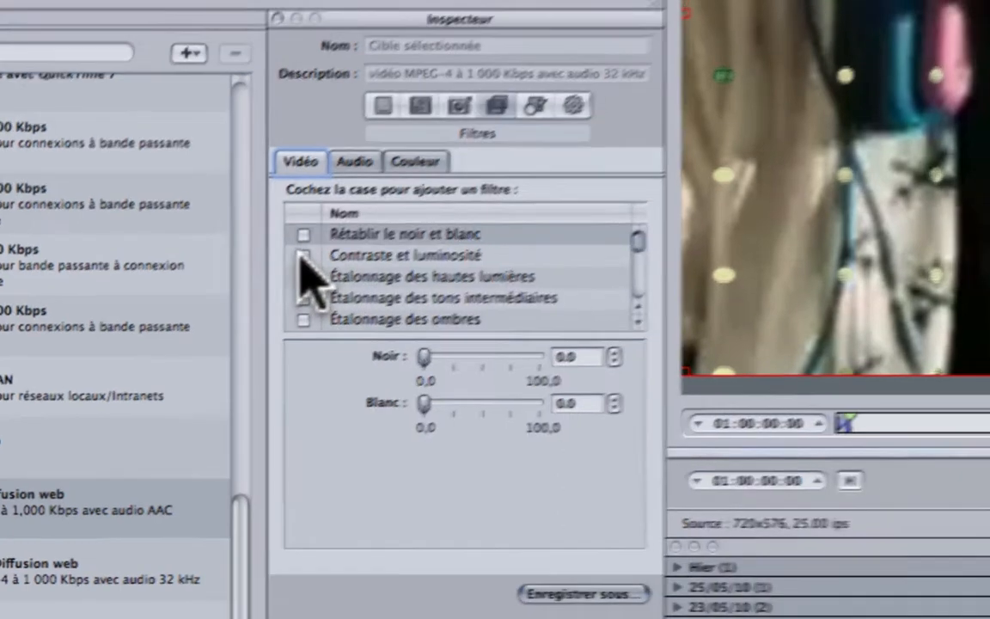
left_click(311, 252)
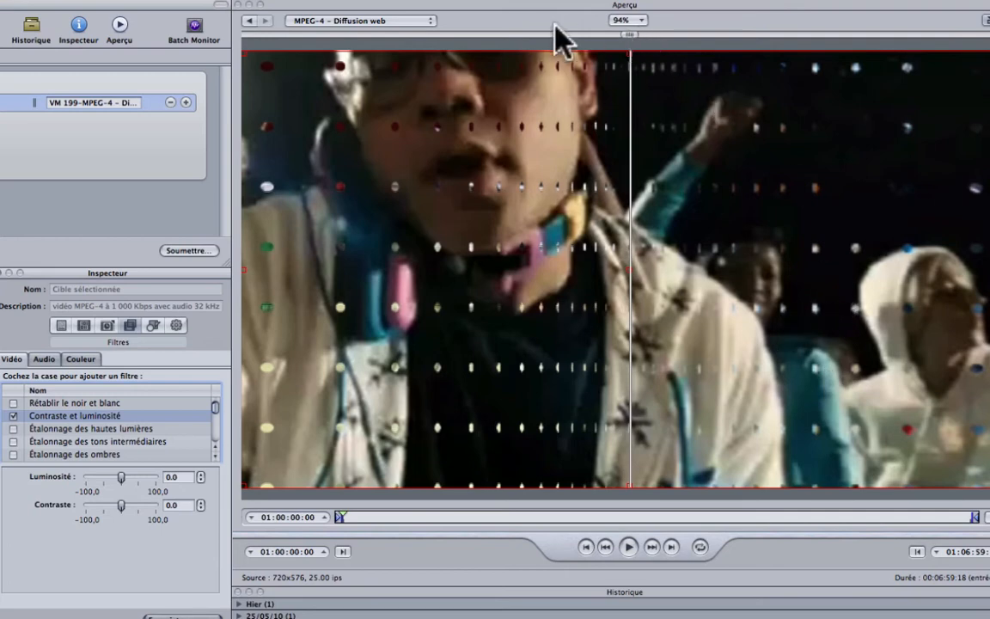
left_click_drag(629, 34, 437, 43)
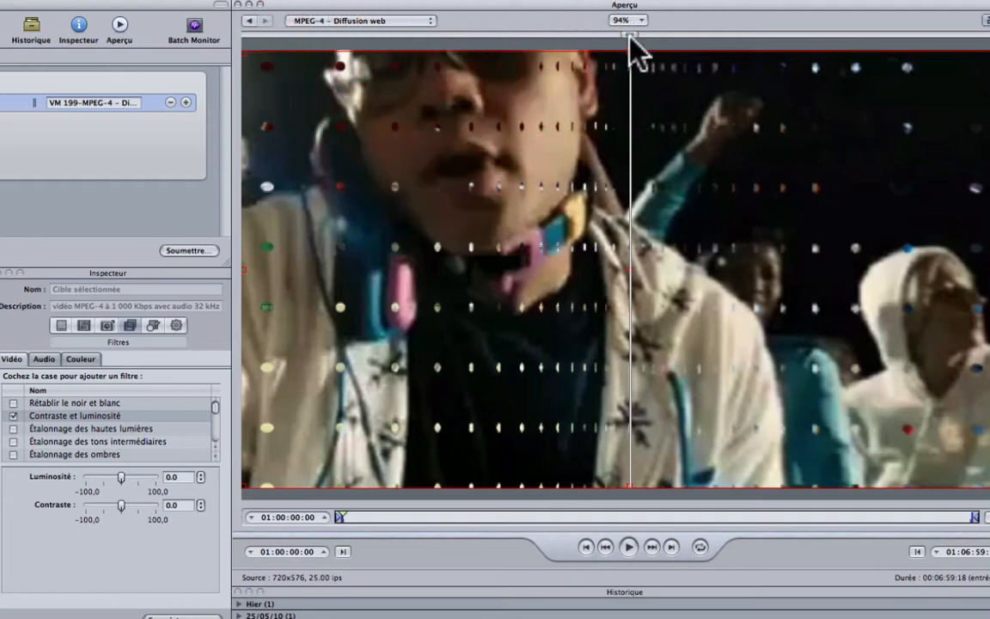
left_click_drag(630, 34, 559, 70)
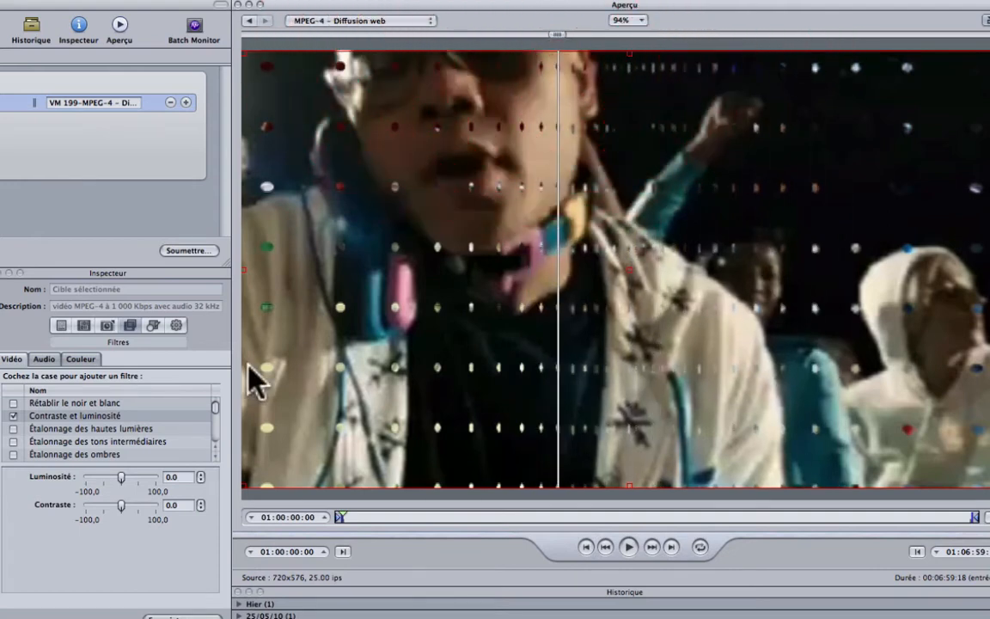
- Try the Contraste et luminosité filter with contrast 29,0 and brightness 34,0, and reduce the brightness again
left_click_drag(121, 505, 130, 506)
left_click(133, 478)
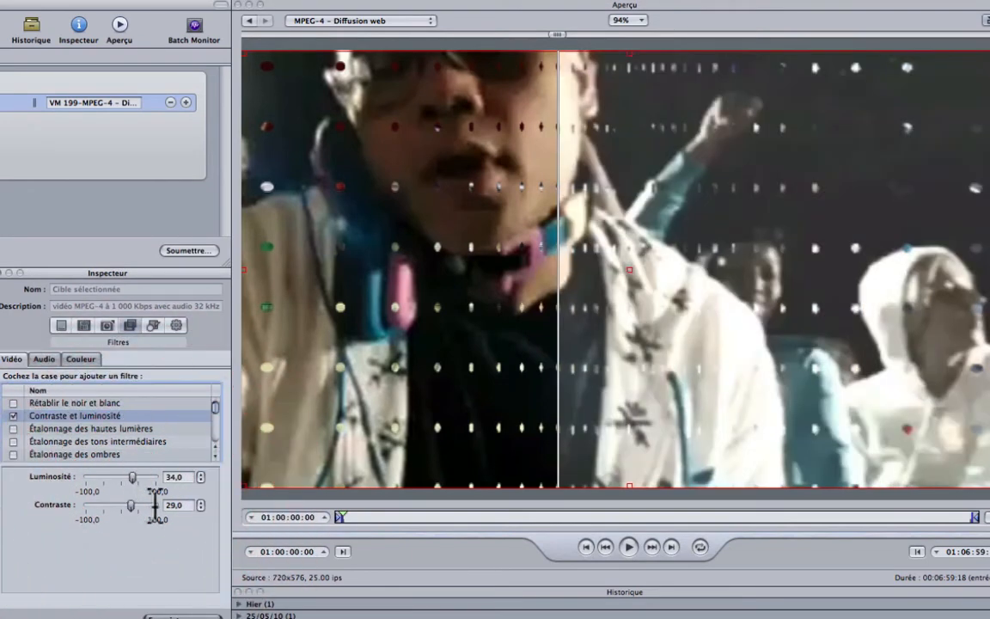
left_click(705, 51)
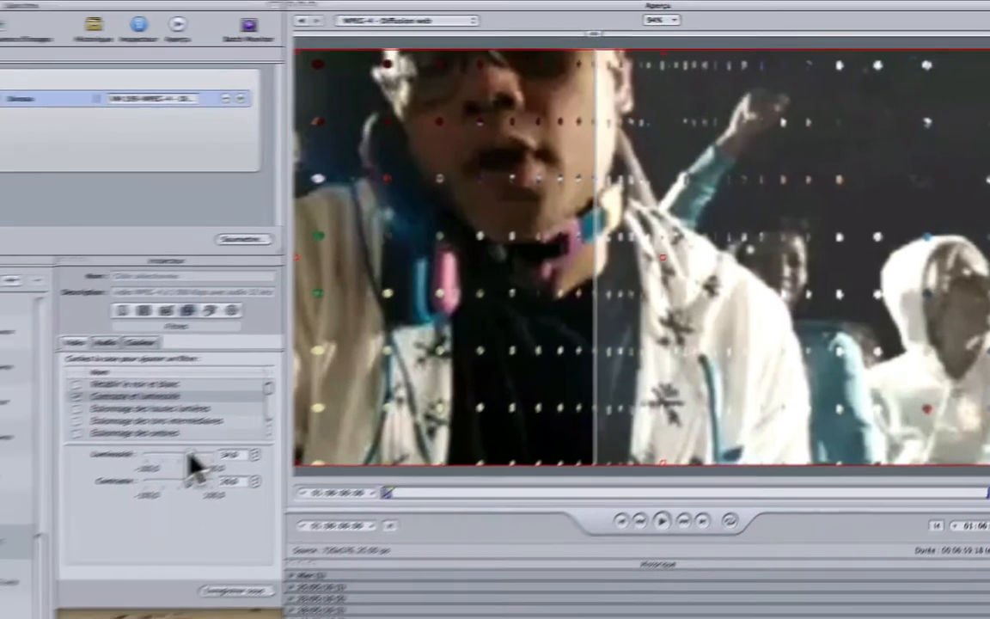
left_click_drag(133, 477, 125, 477)
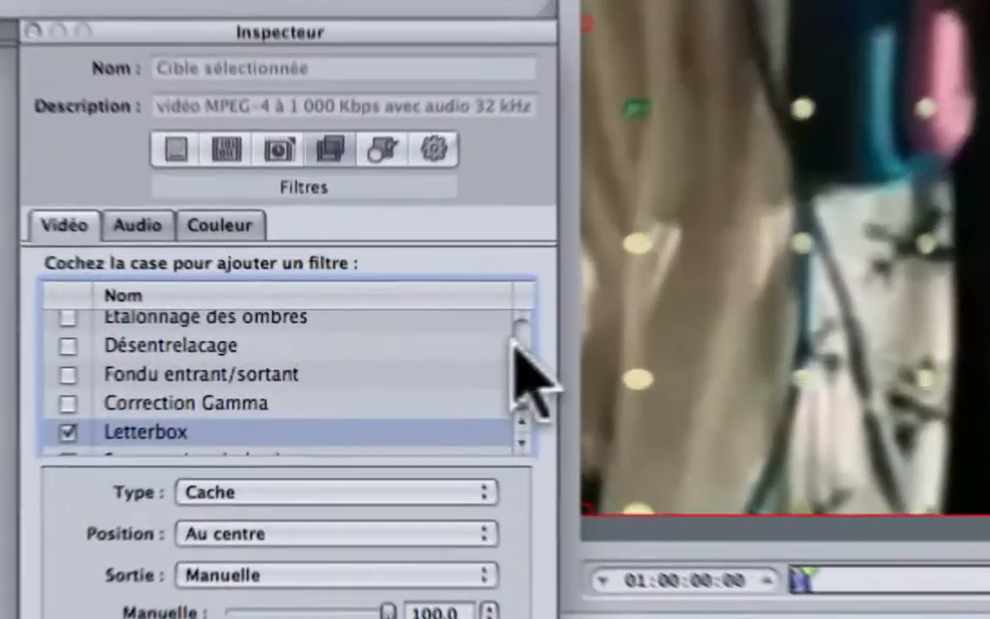
- Enable the Superposer texte video filter and enter "deweb's video" as its overlay text
left_click(386, 360)
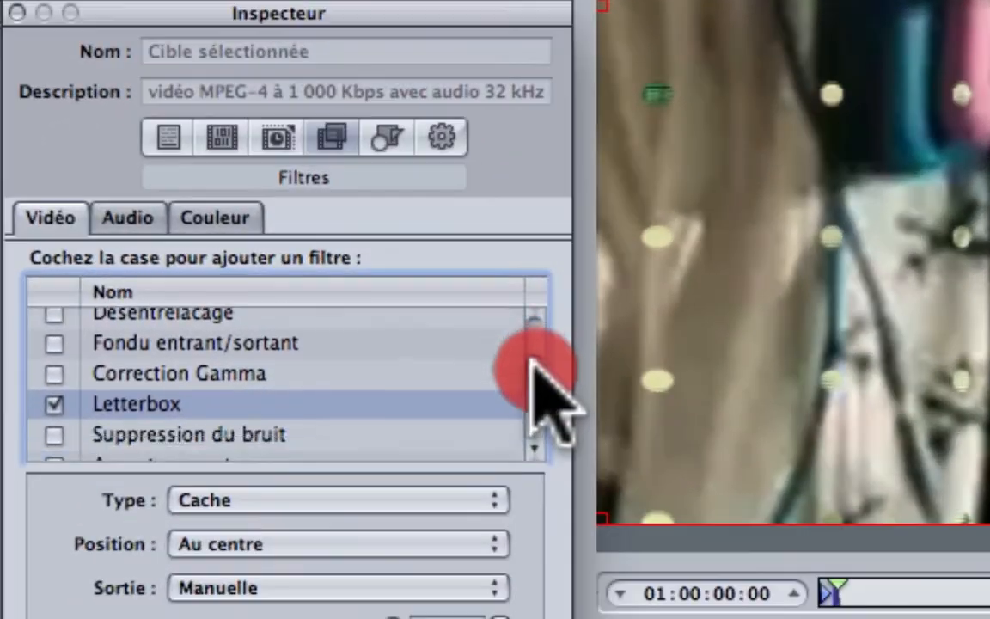
left_click_drag(533, 361, 534, 397)
left_click(54, 383)
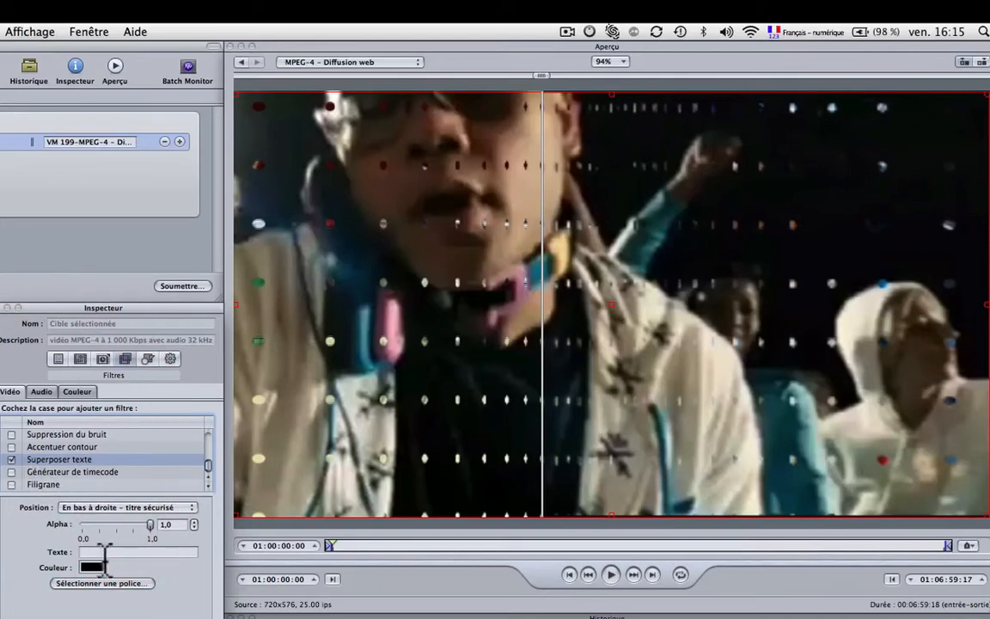
left_click(104, 554)
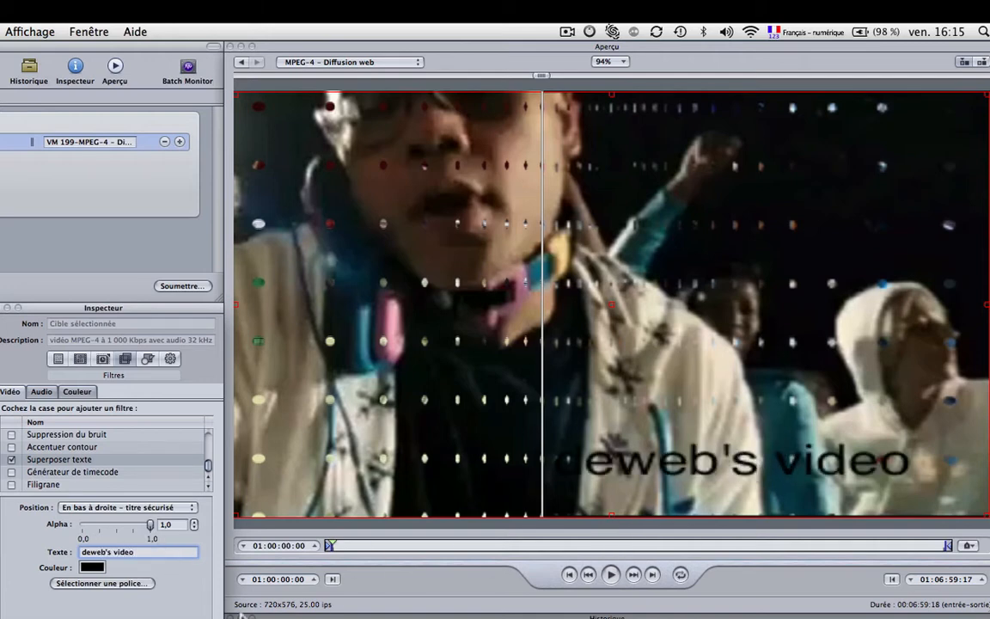
- Try the text overlay's alpha at 0,0 and raise it gradually back to 1,0
left_click(143, 524)
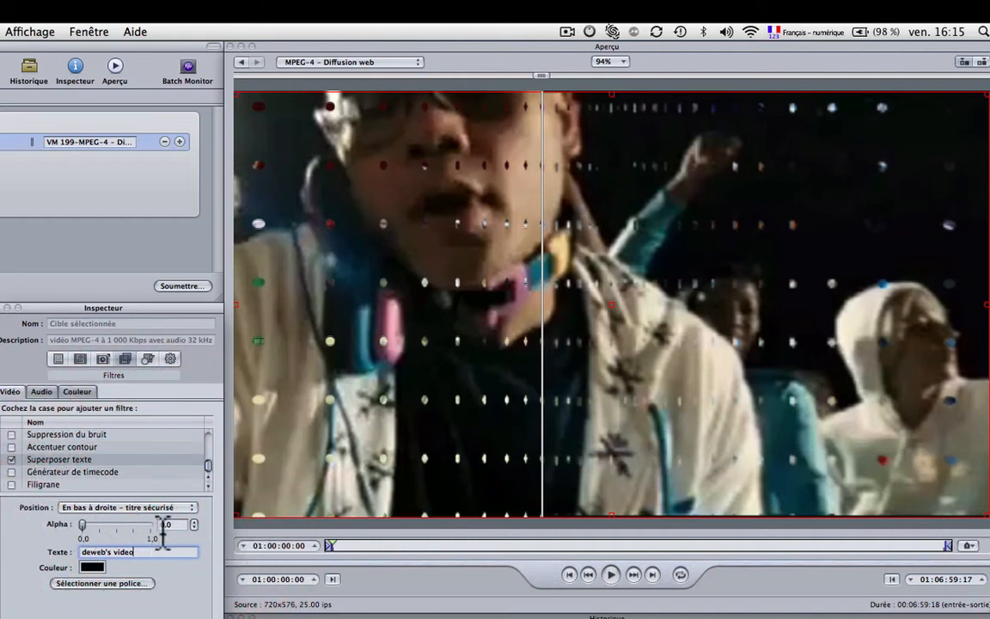
left_click(195, 522)
left_click(195, 523)
left_click(196, 522)
left_click(195, 522)
left_click(195, 522)
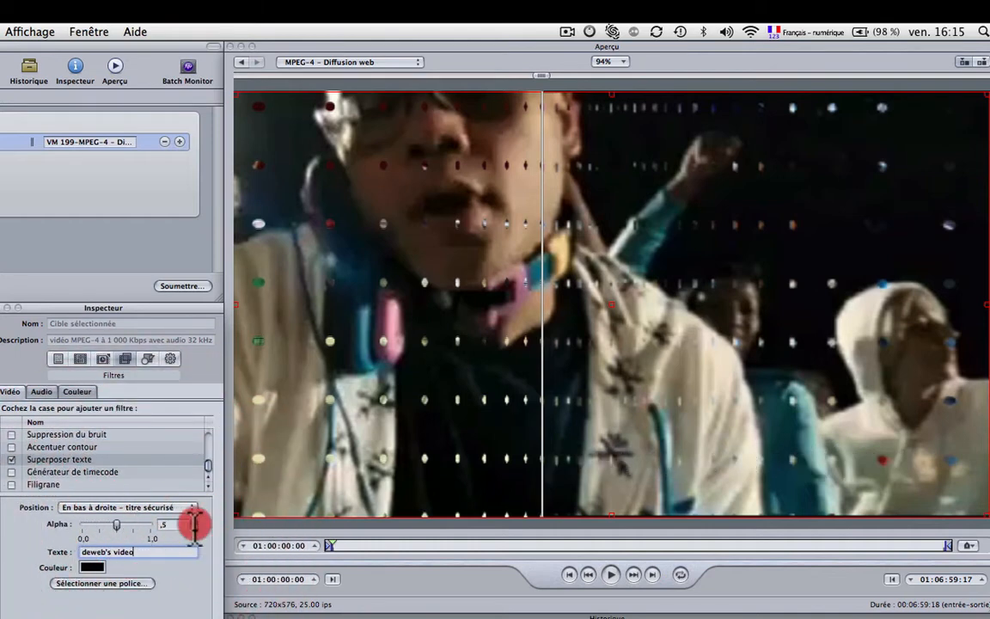
left_click(195, 523)
left_click(195, 522)
left_click(195, 523)
left_click(195, 523)
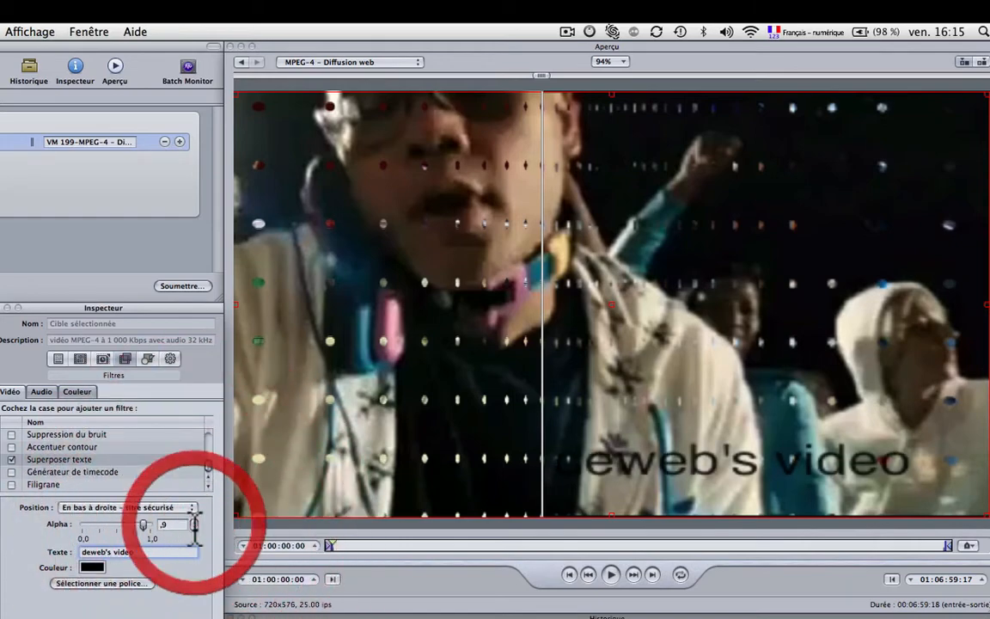
left_click(195, 523)
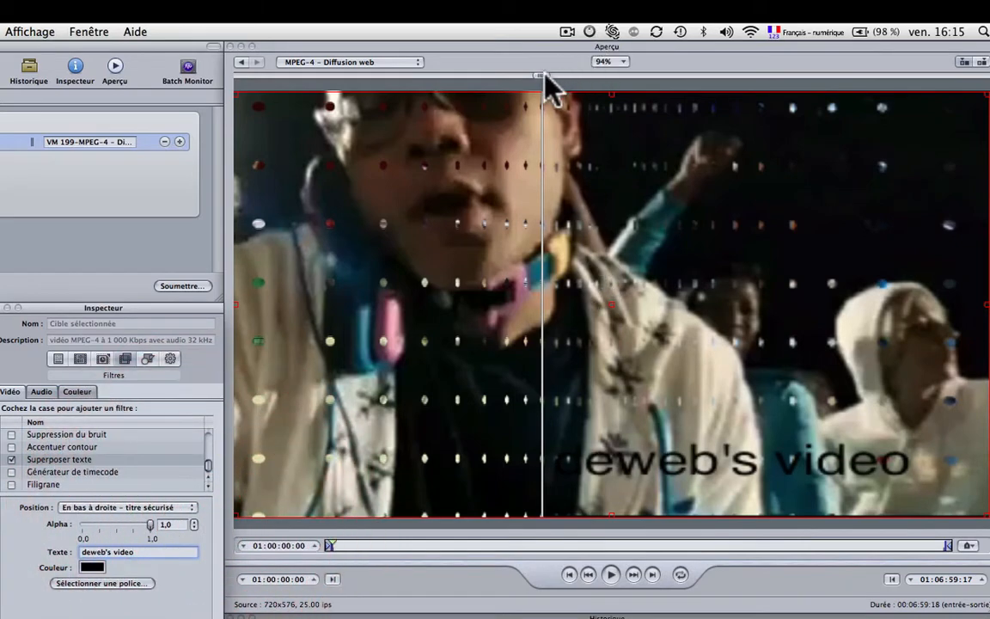
- Move the preview's before/after divider further left and set the overlay text's font to Goudy Old Style, size 14
left_click(457, 87)
left_click_drag(541, 85, 464, 113)
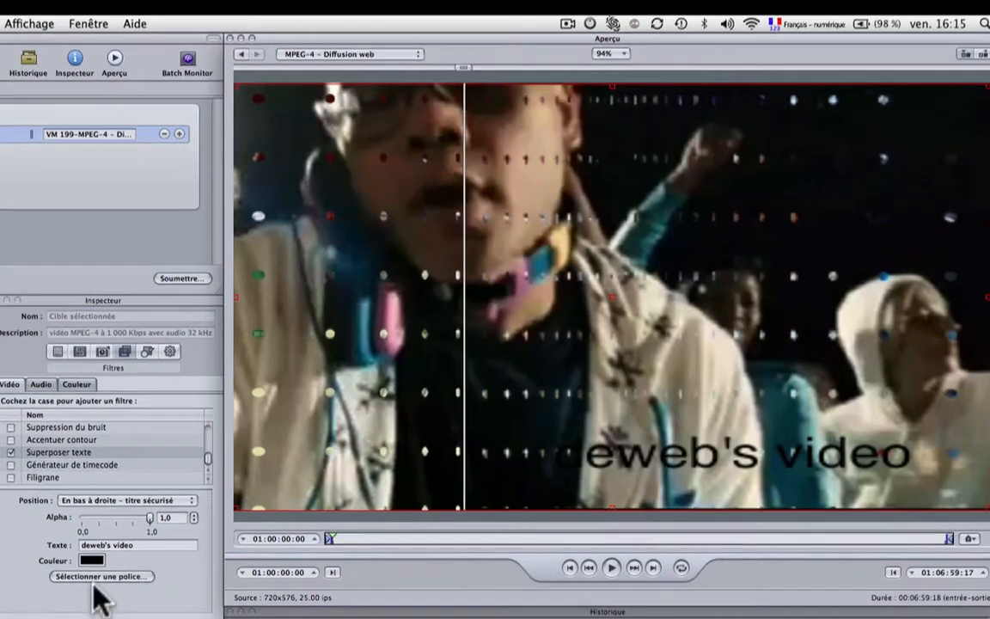
left_click(101, 582)
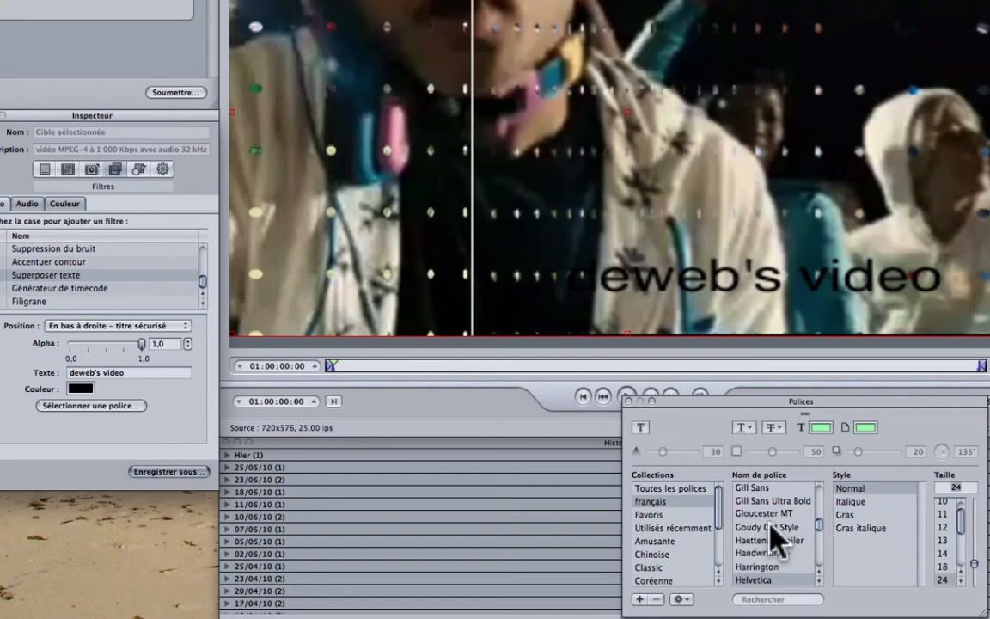
left_click(744, 527)
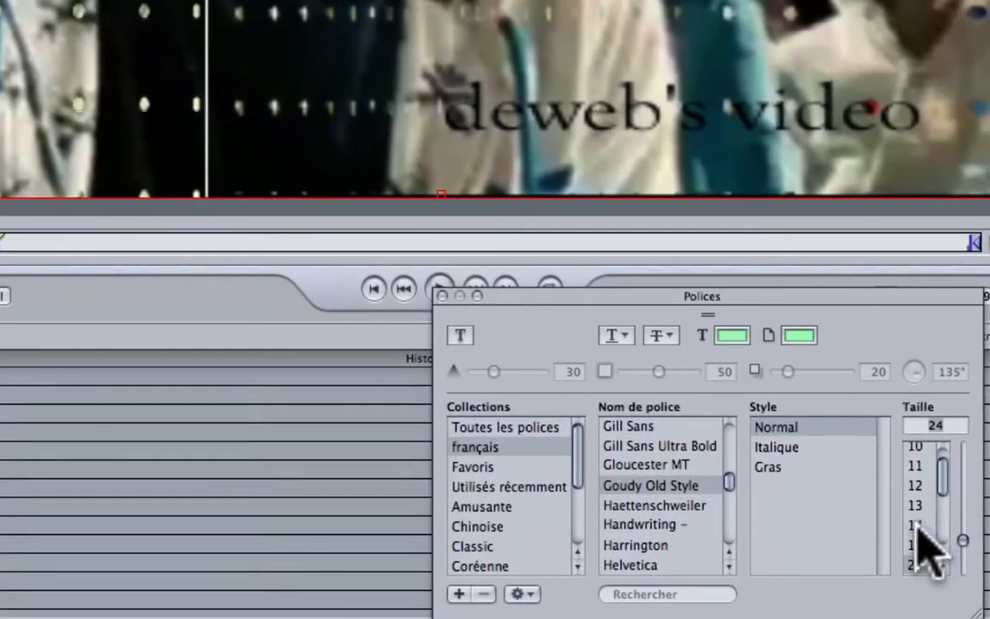
left_click(927, 540)
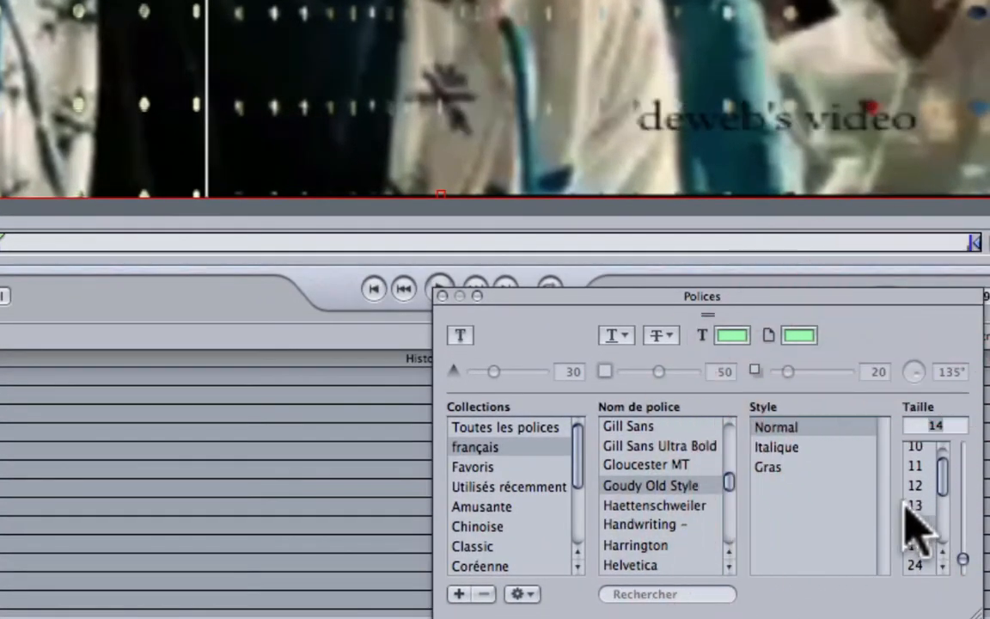
- Set the overlay text's size to 18, try the Gloucester MT and Harrington fonts, and choose Helvetica
left_click(924, 544)
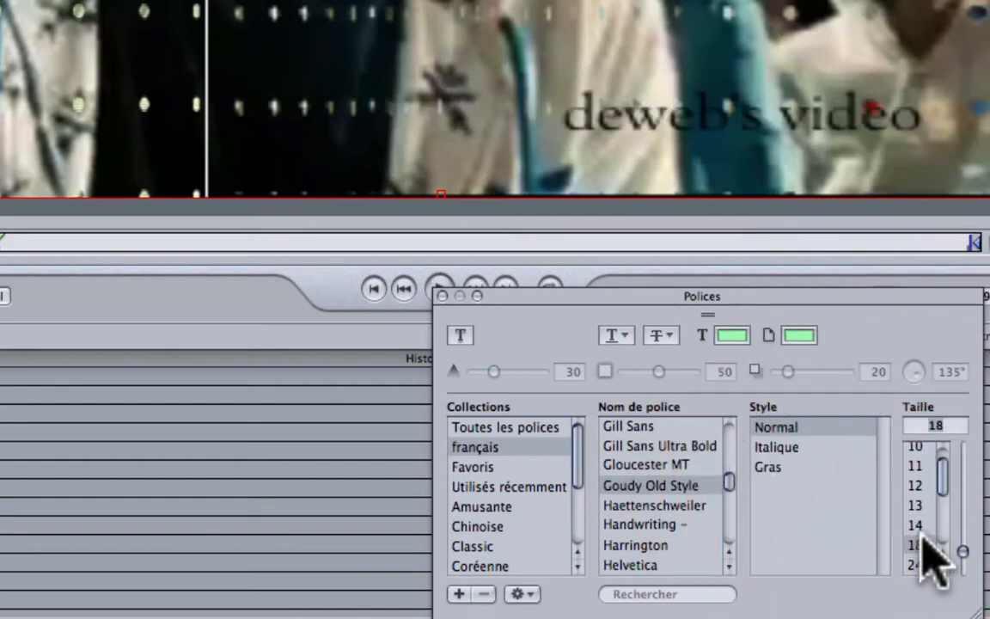
left_click(646, 464)
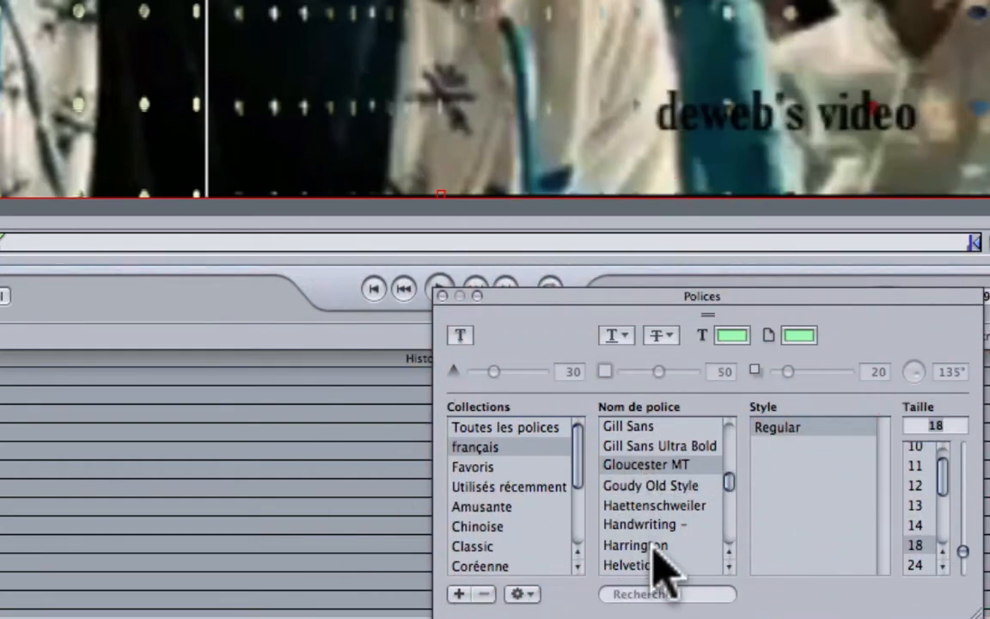
left_click(649, 545)
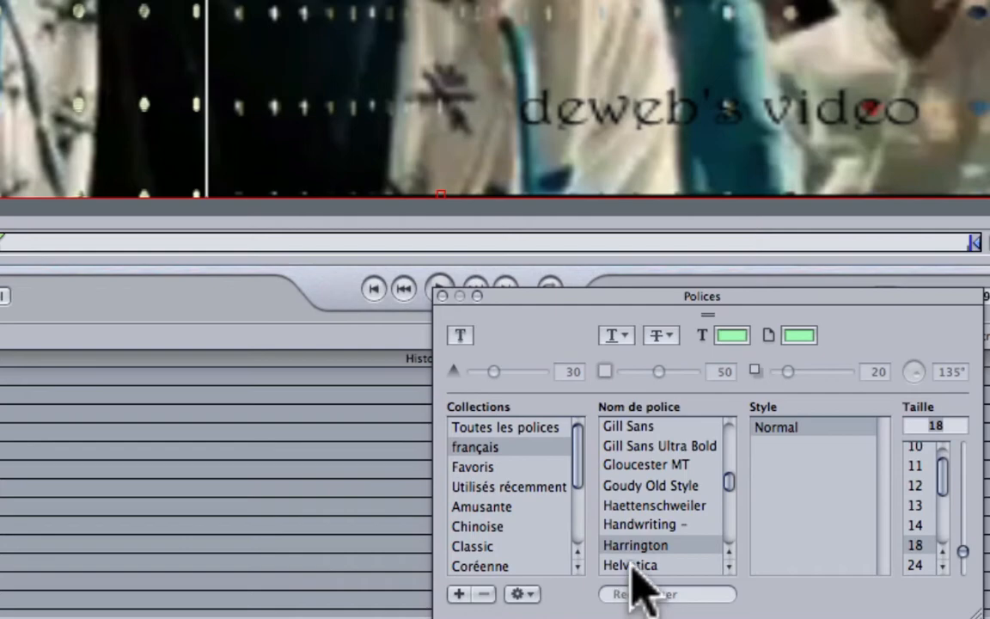
left_click(632, 565)
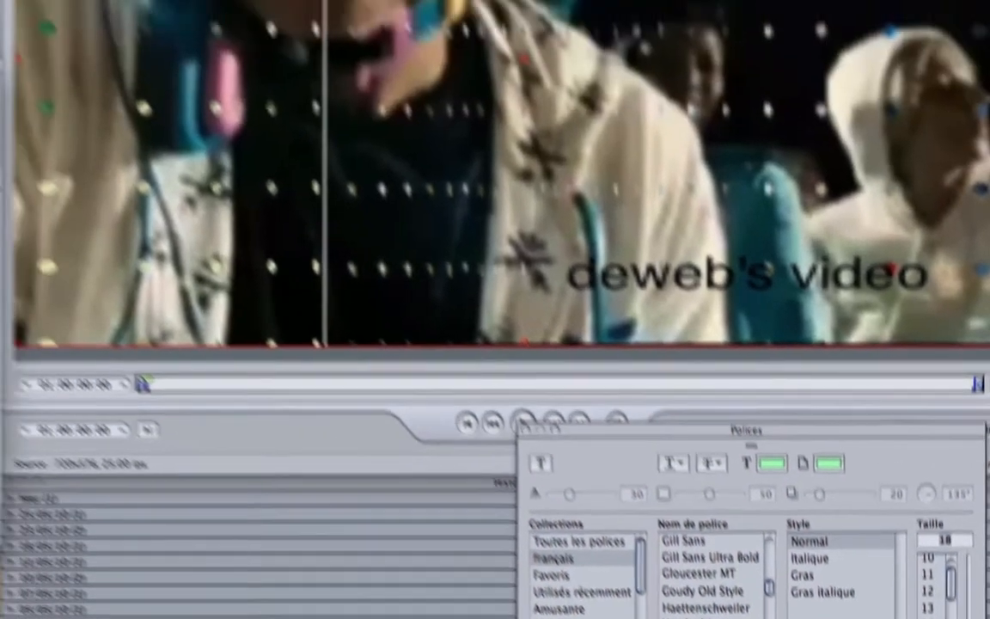
- Set the overlay text's colour to Jaune from the Apple colour palette and close the colour picker
left_click(55, 567)
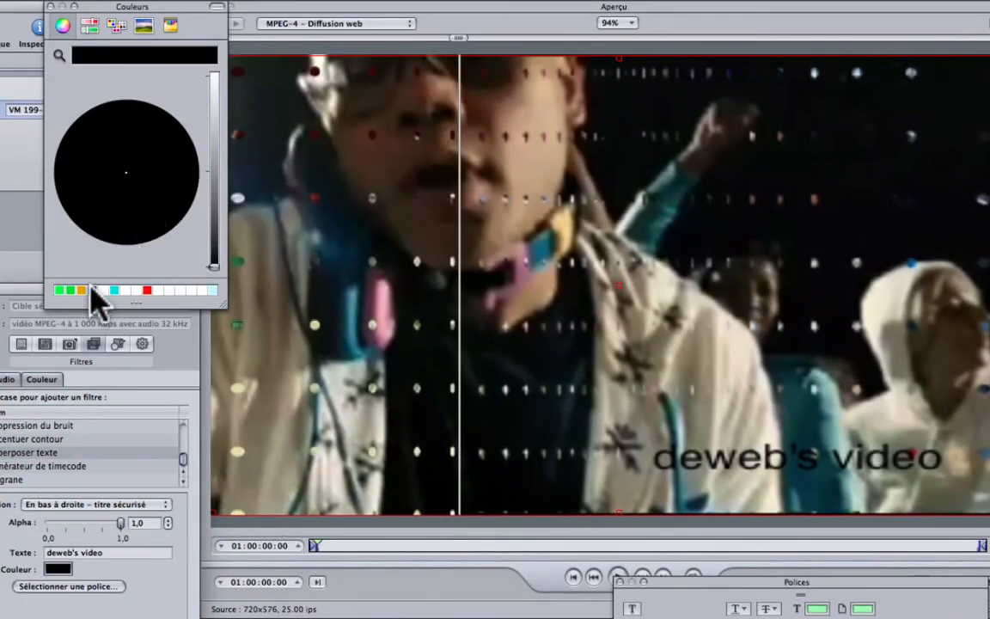
left_click(92, 27)
left_click(62, 26)
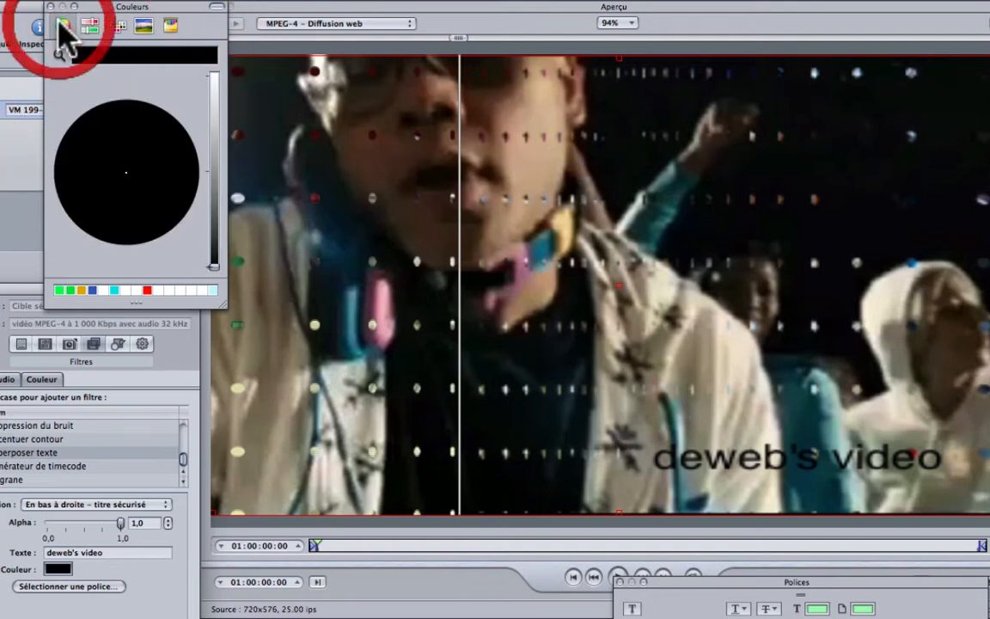
left_click(115, 26)
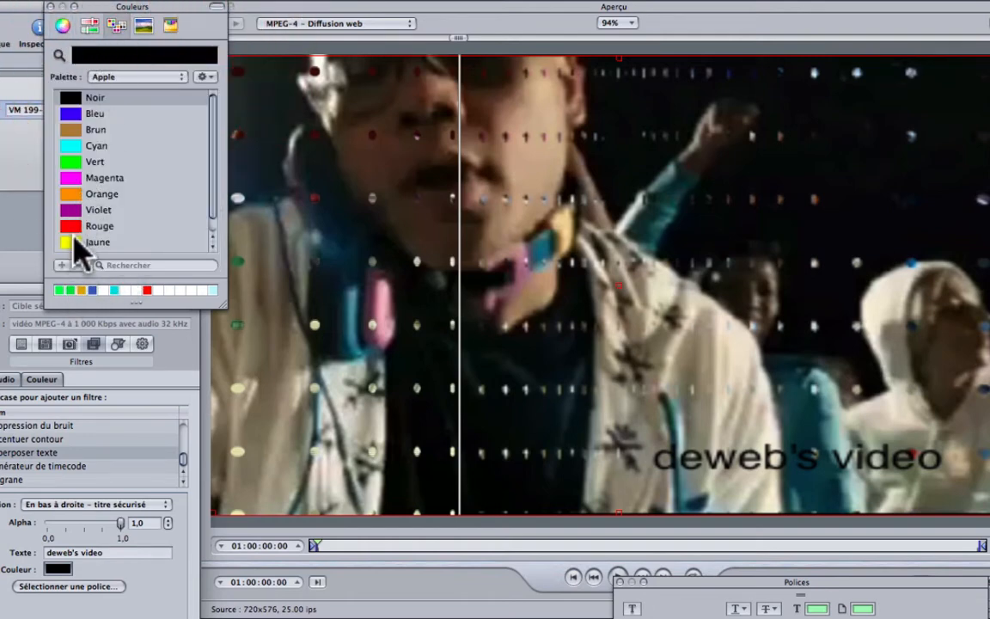
left_click(77, 243)
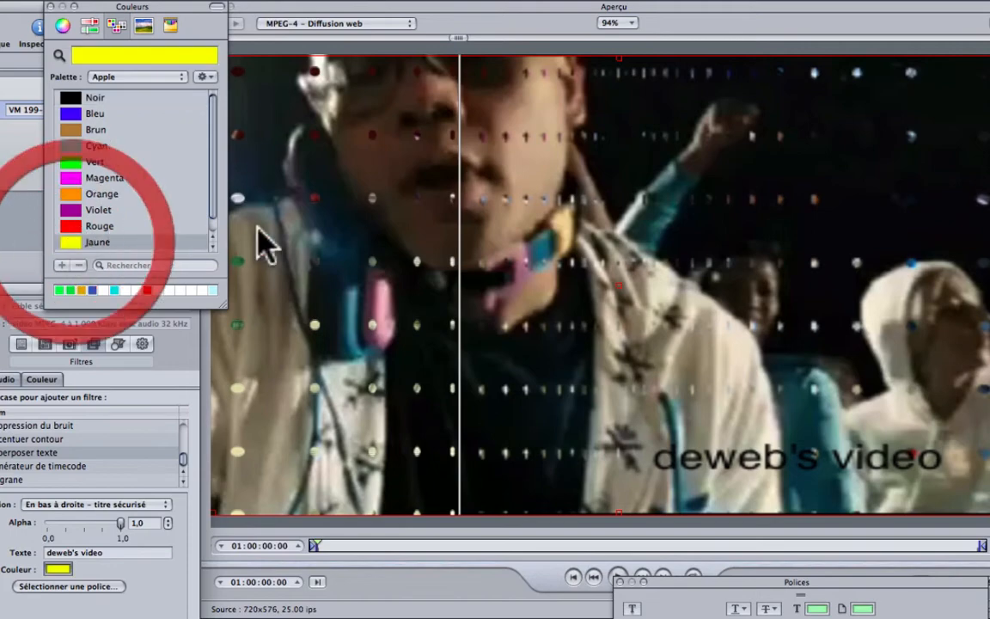
left_click(50, 7)
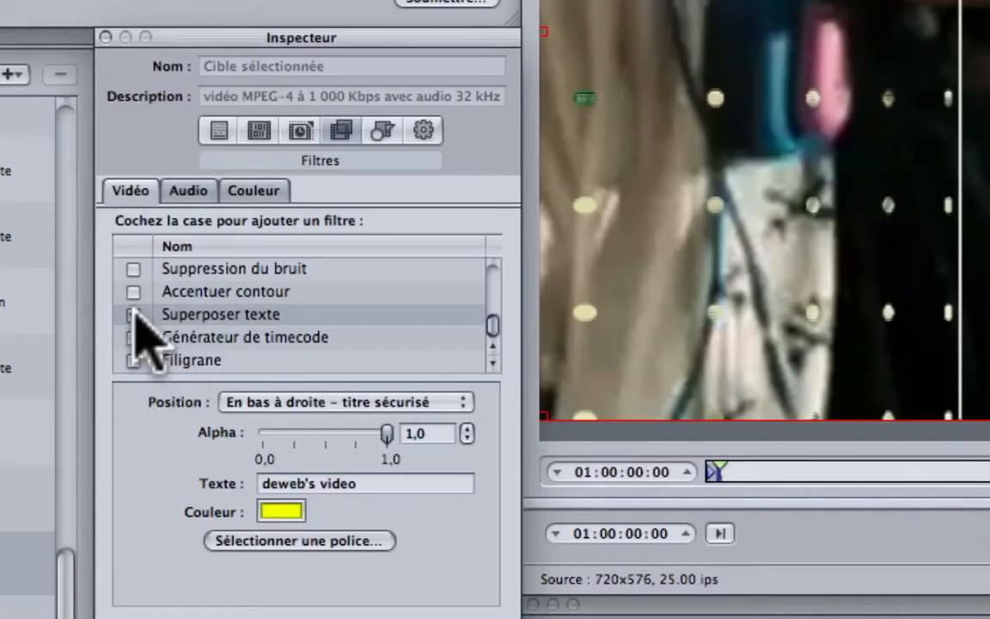
- Disable the Superposer texte filter, enable Générateur de timecode, and try its option to start the timecode at 00:00:00:00
left_click(133, 337)
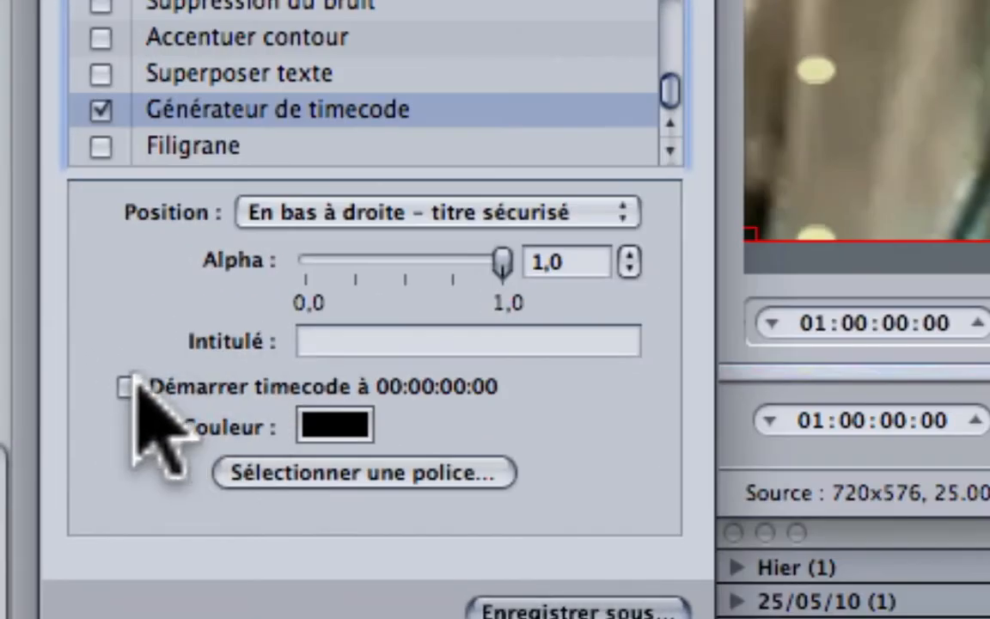
left_click(27, 551)
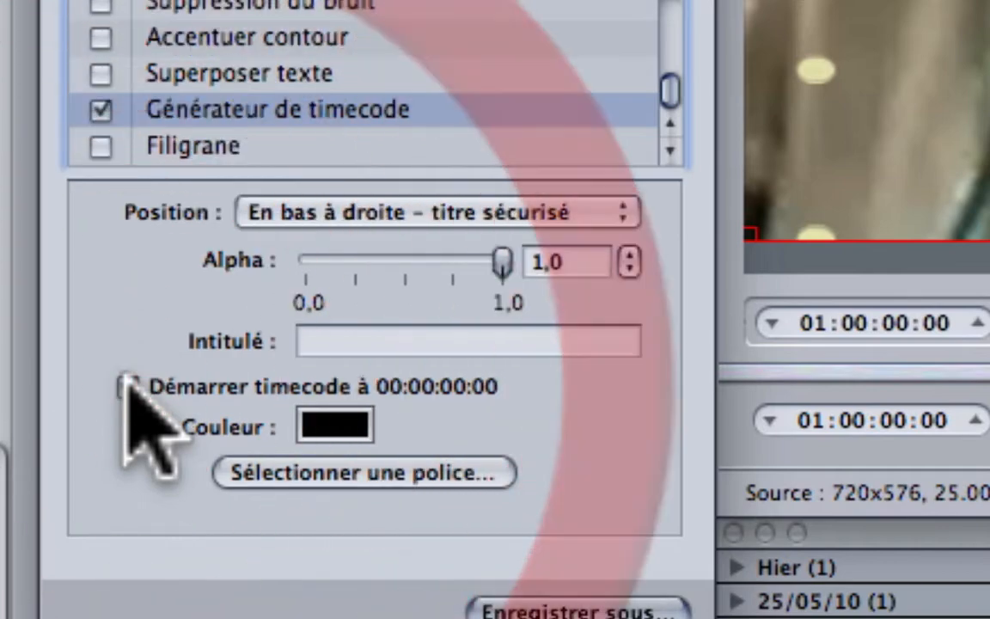
left_click(127, 386)
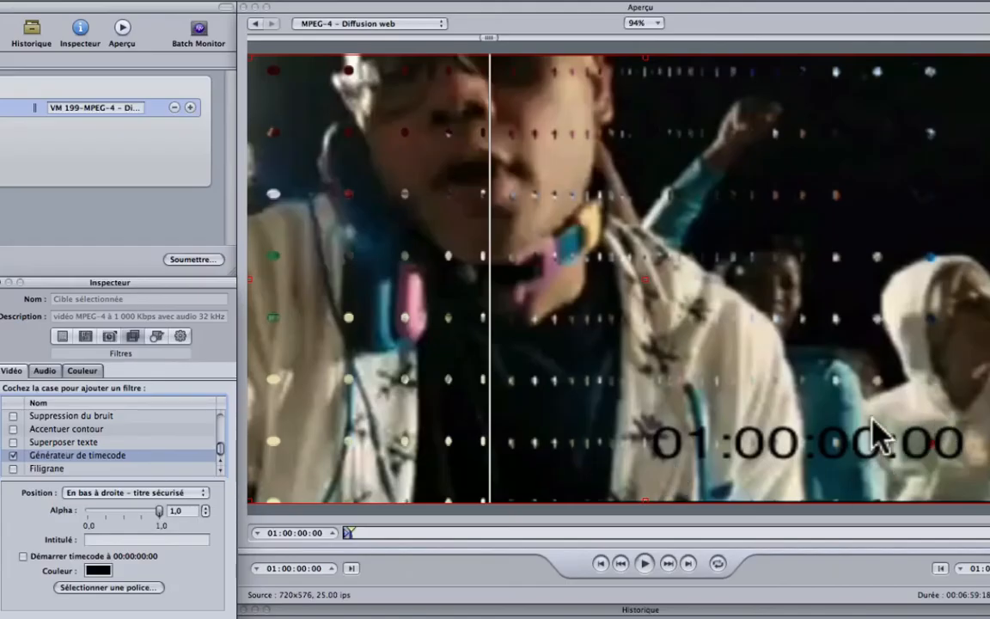
- Set the timecode overlay's colour to Rouge and its position to En haut à droite – titre sécurisé
left_click(98, 571)
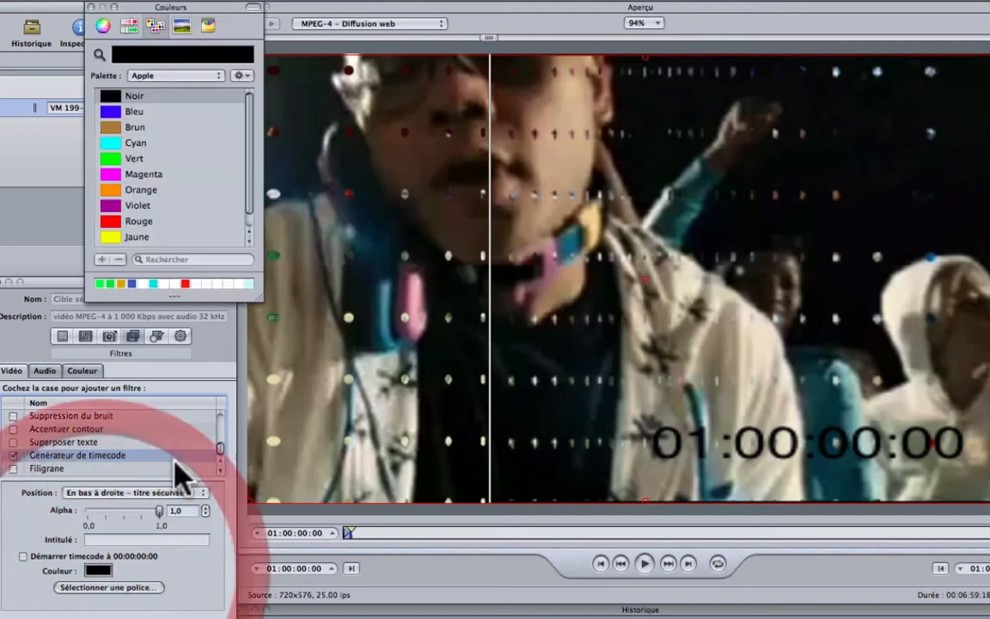
left_click(108, 221)
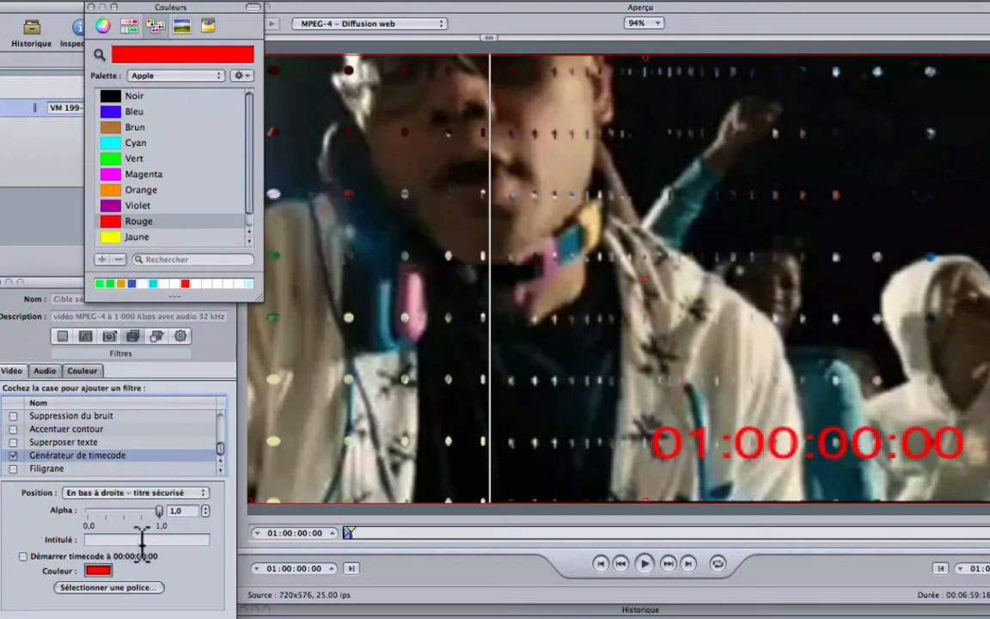
left_click(201, 491)
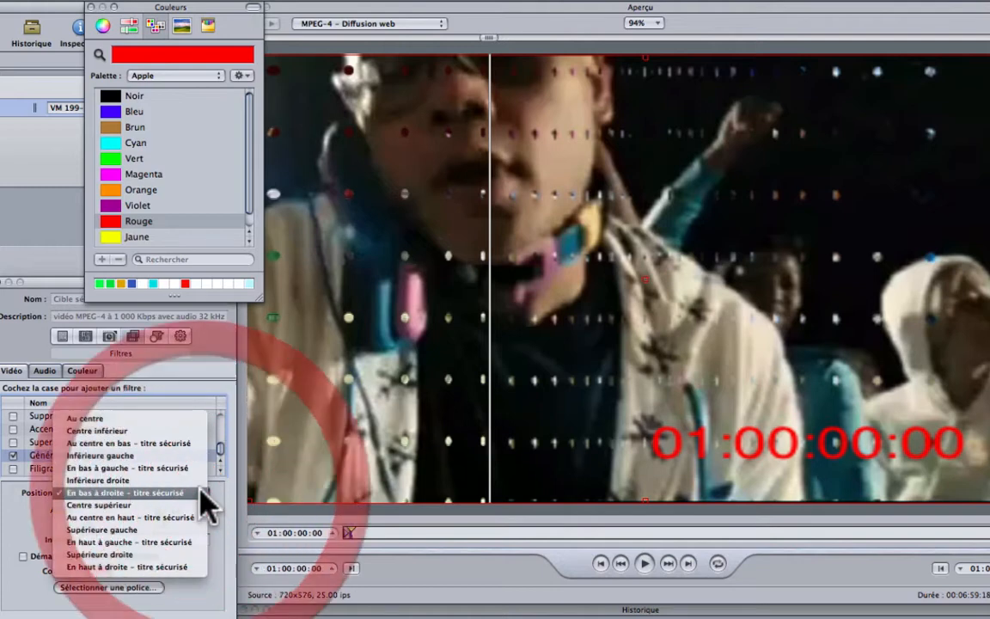
left_click(175, 566)
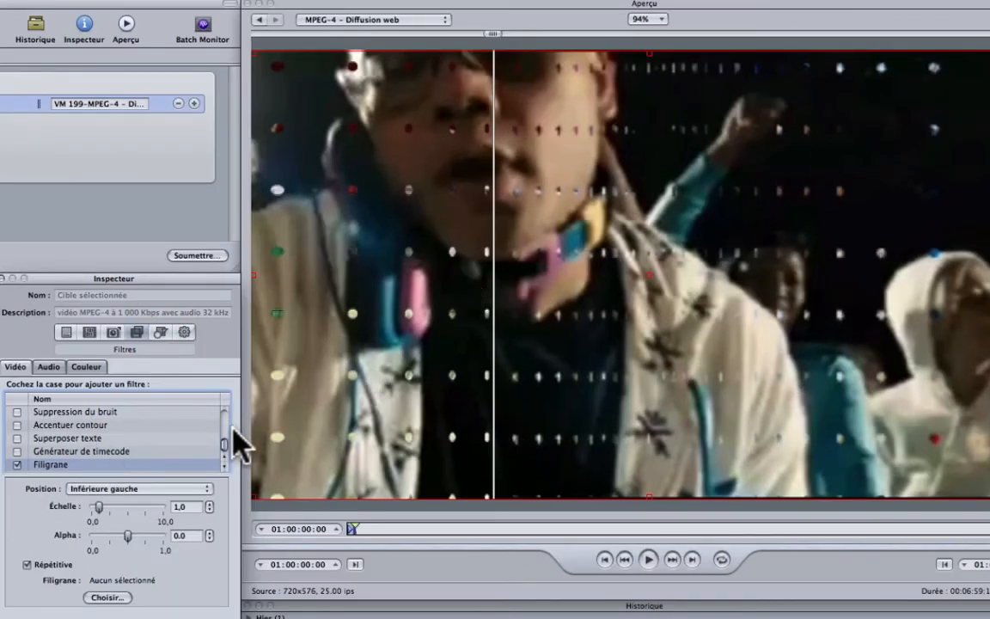
- In the target's geometry settings, set the encoded image size to 100 % de la source
left_click_drag(230, 460, 225, 404)
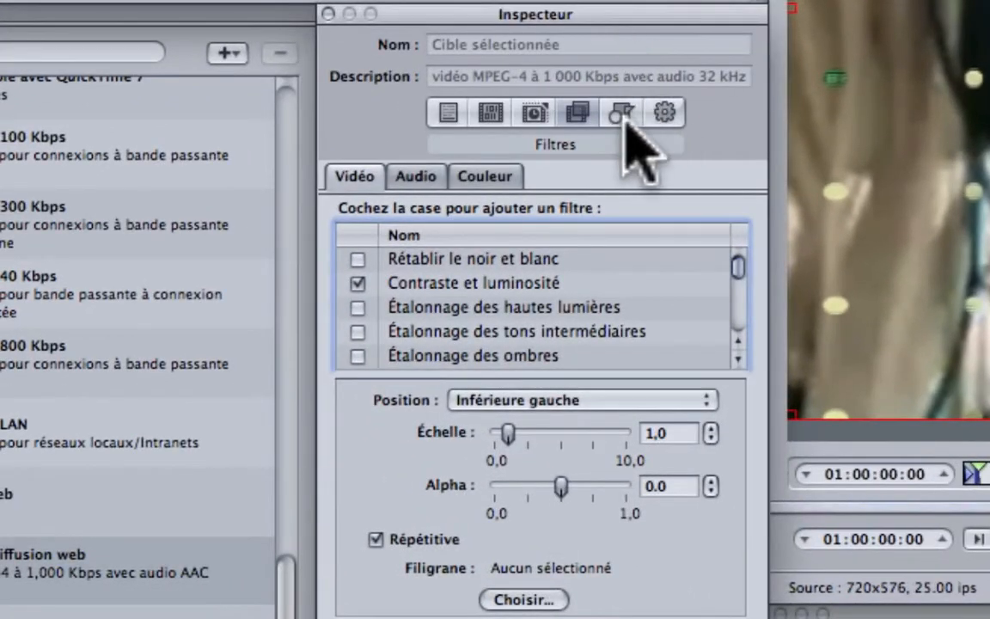
left_click(622, 115)
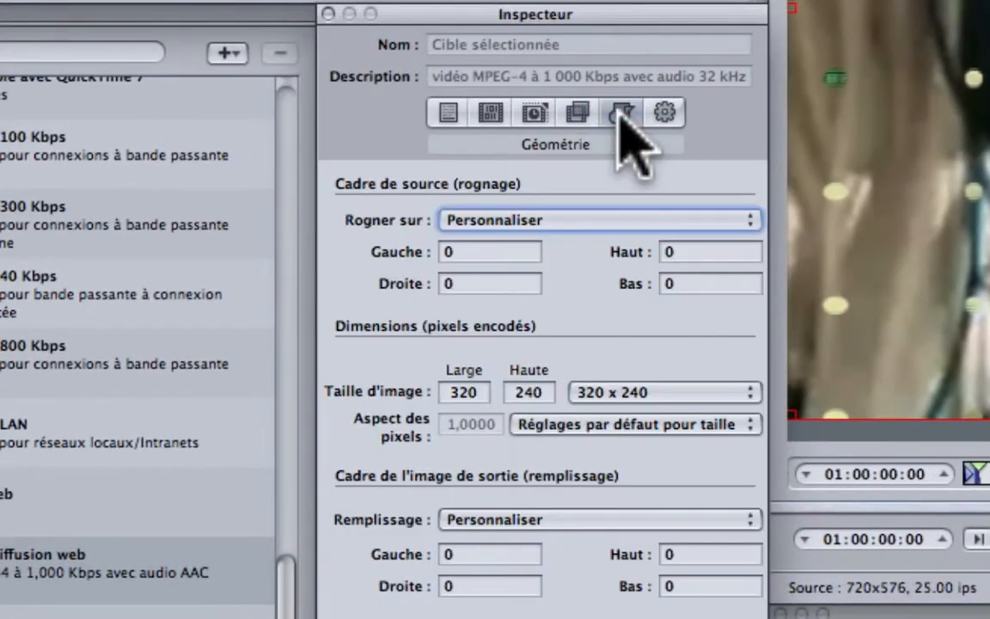
left_click(745, 389)
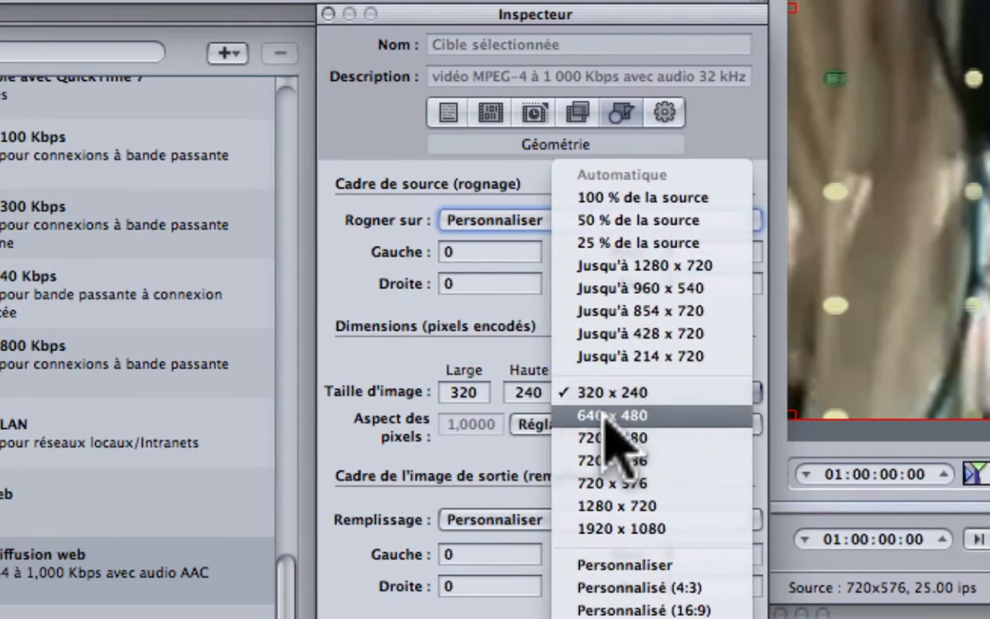
mouse_move(641, 190)
left_mouse_down()
mouse_move(645, 222)
mouse_move(647, 183)
mouse_move(651, 196)
left_mouse_up()
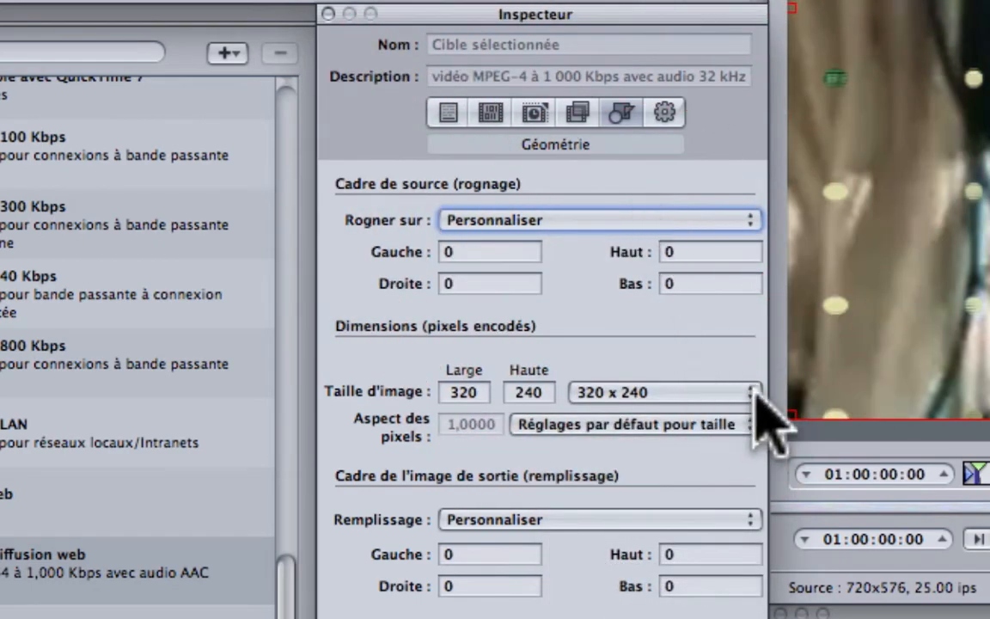
left_click(748, 391)
left_click(683, 197)
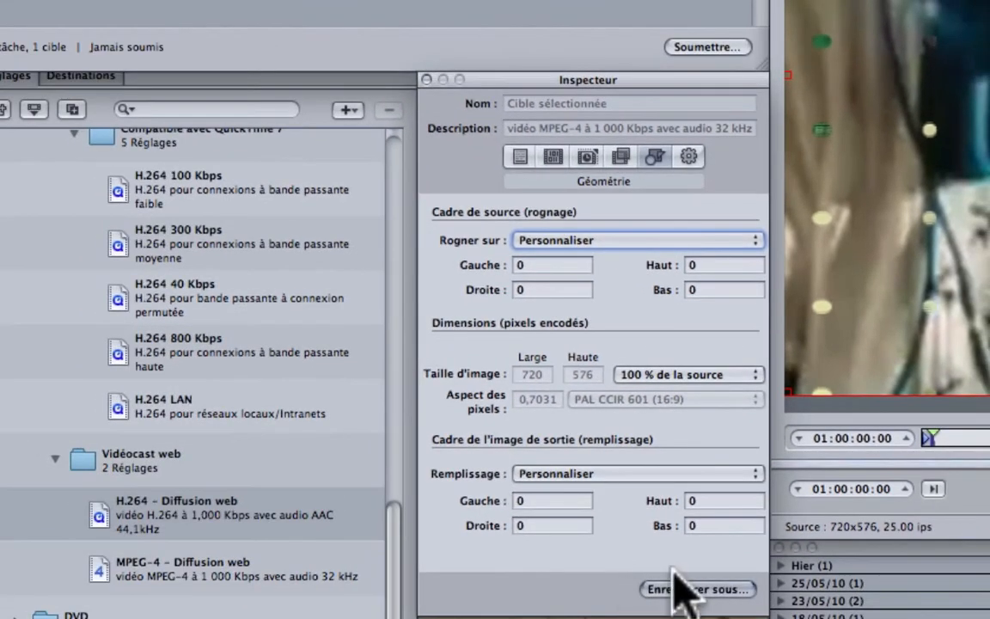
- Save the customized target settings as a new preset named "mon reglage youtube"
left_click(667, 588)
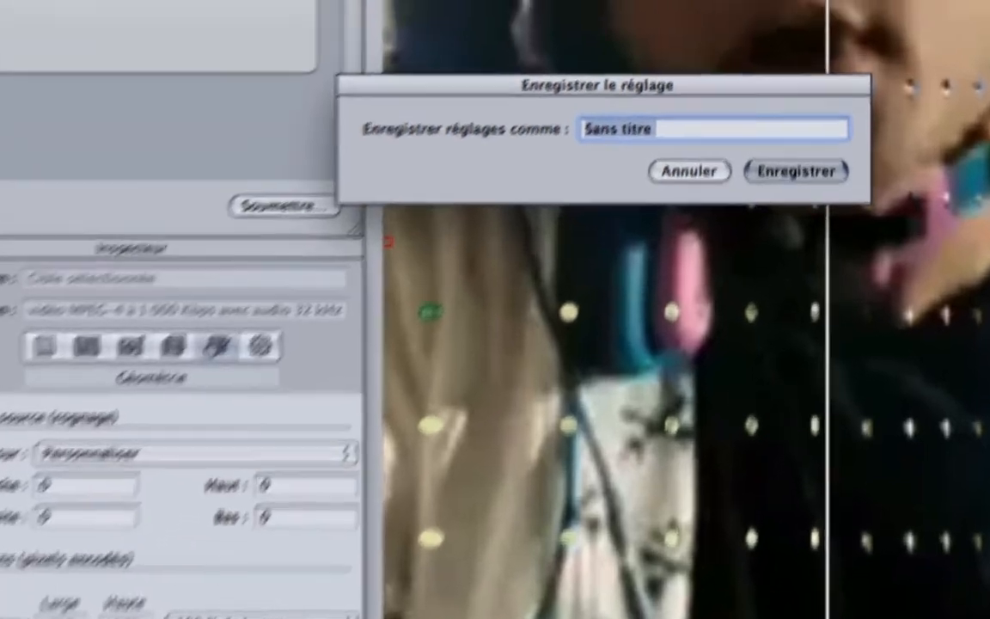
type("mon reg")
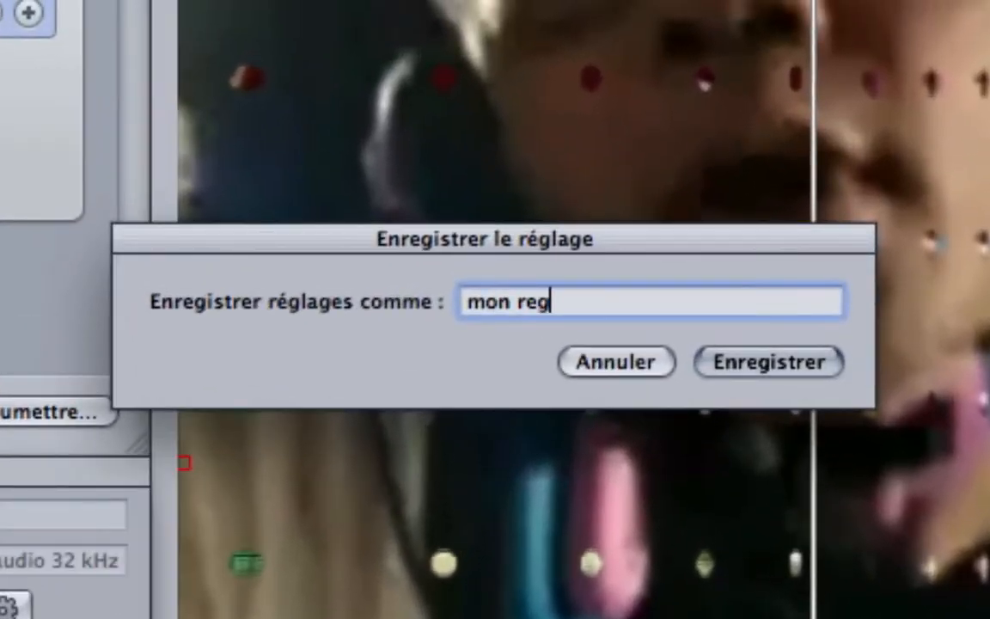
type("lage you")
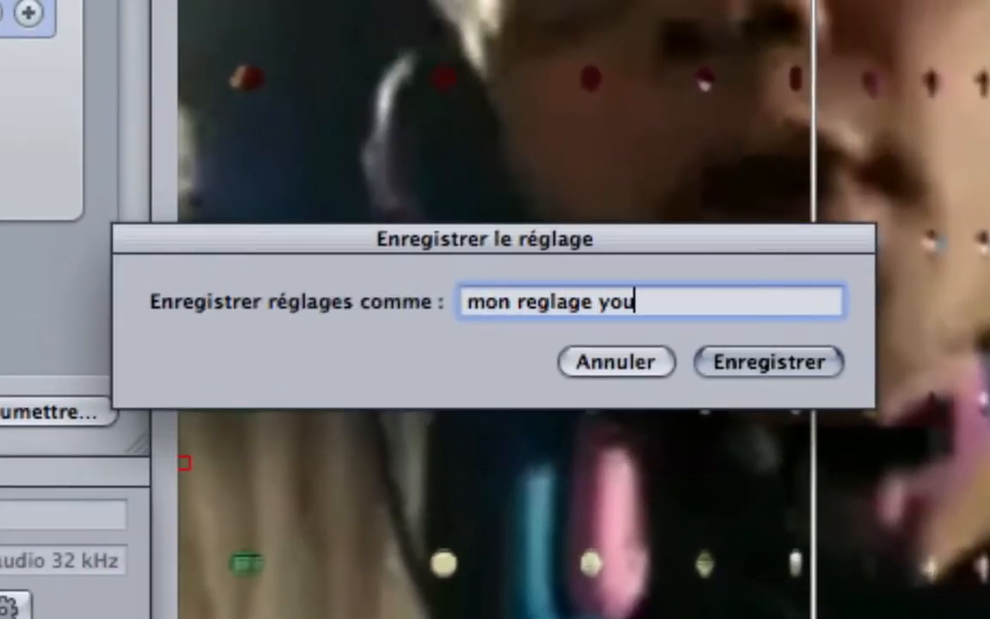
type("tube")
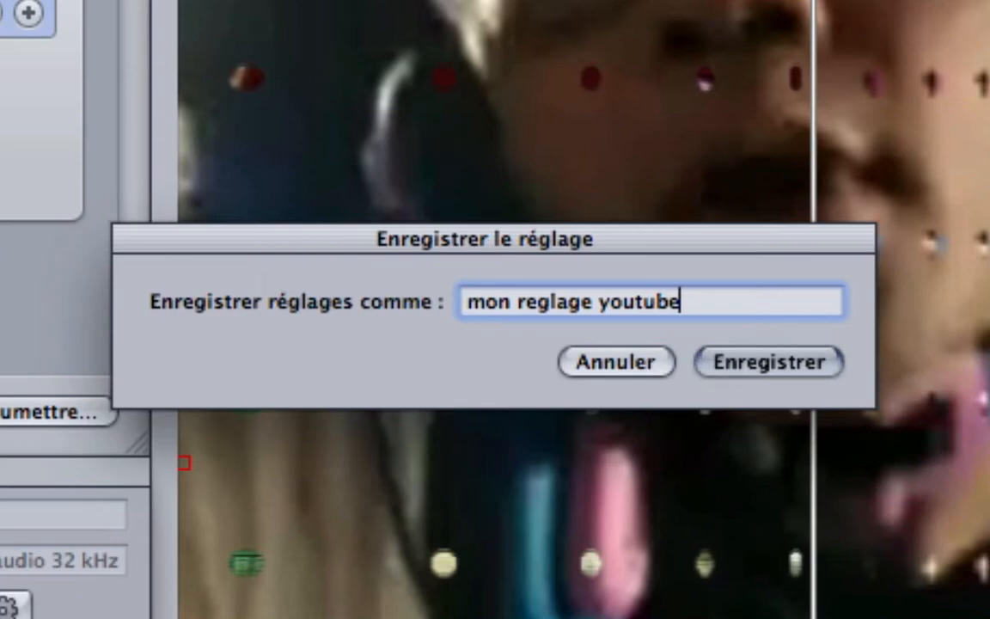
left_click(765, 356)
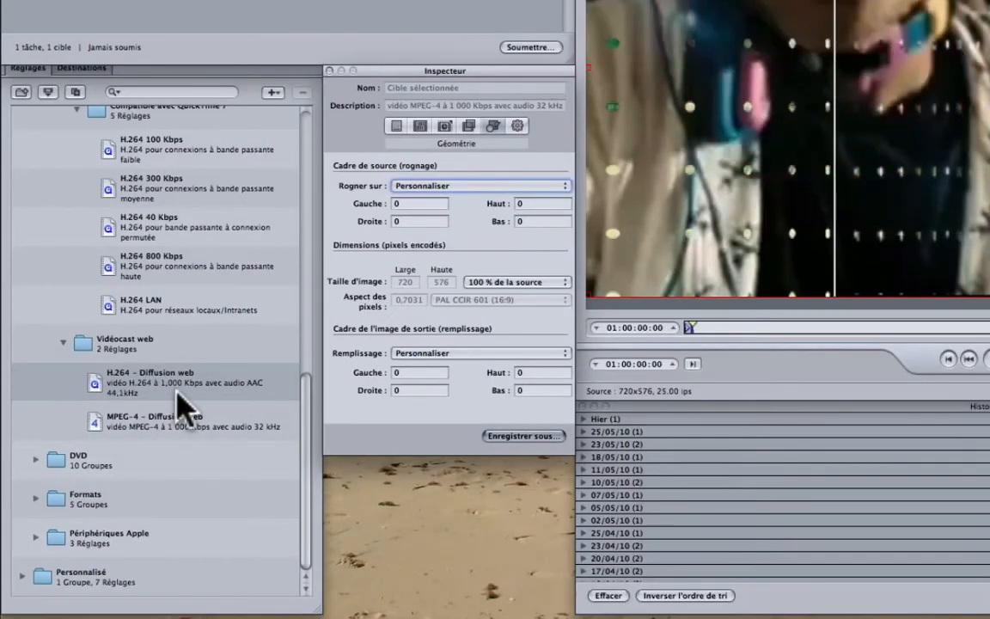
- Locate the saved "mon reglage youtube" preset in the Personnalisé group and reselect the VM 199 movie's MPEG-4 target
left_click(182, 402)
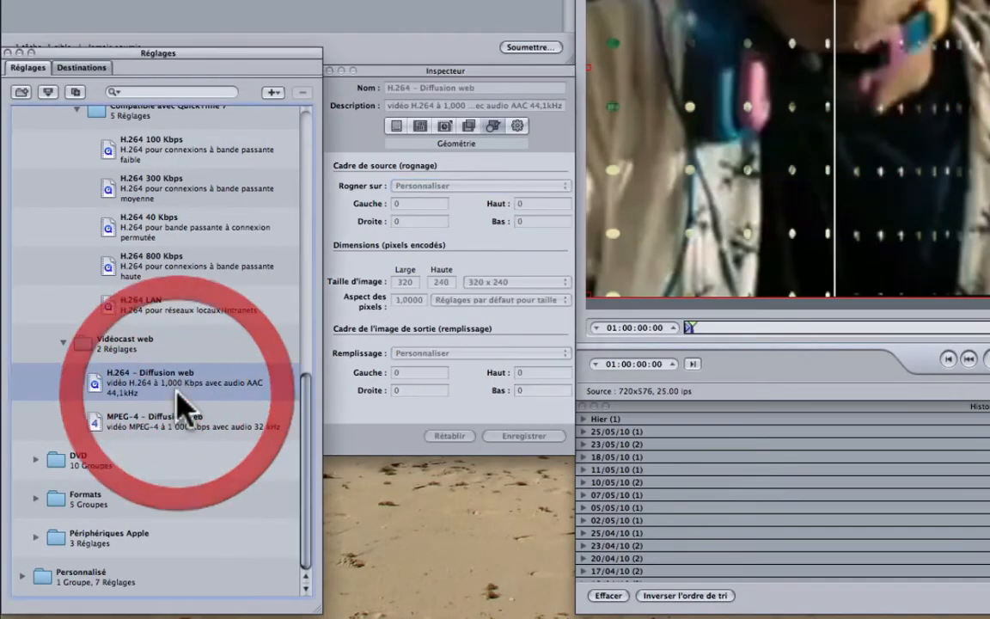
left_click_drag(306, 425, 307, 162)
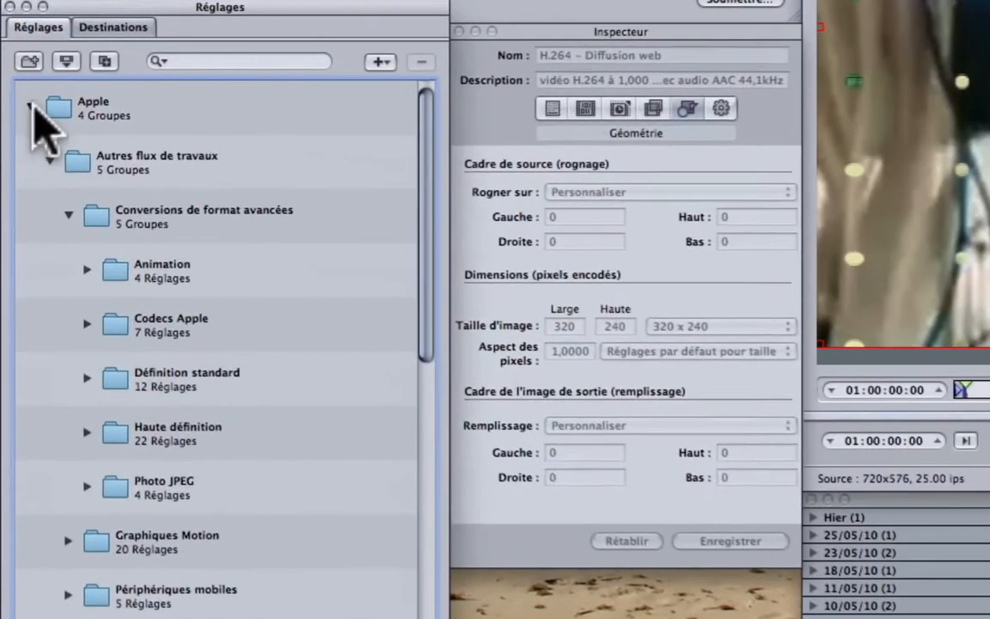
left_click(28, 112)
left_click(27, 161)
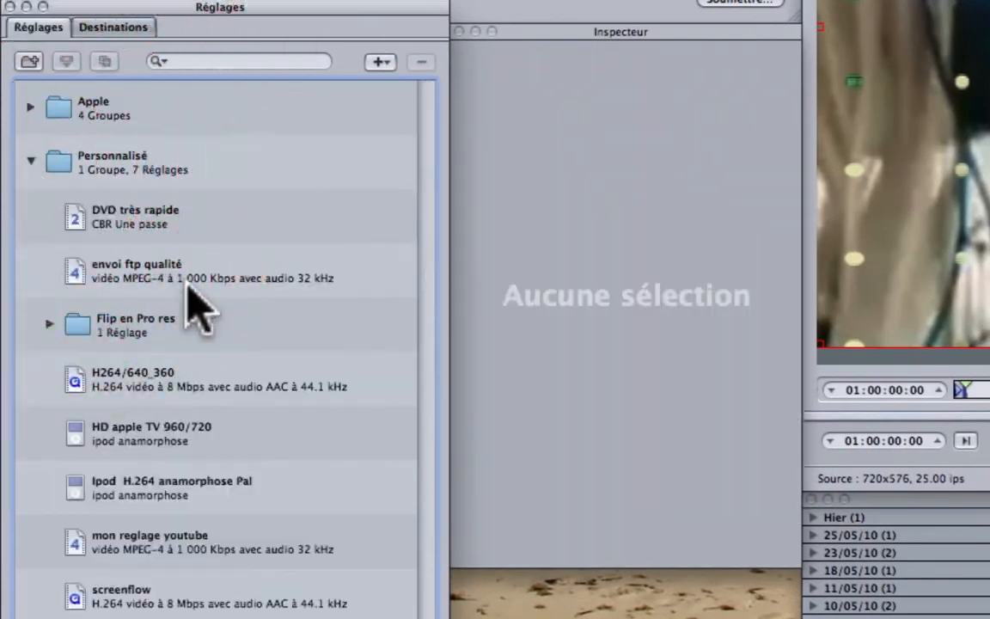
left_click(129, 547)
left_click(403, 178)
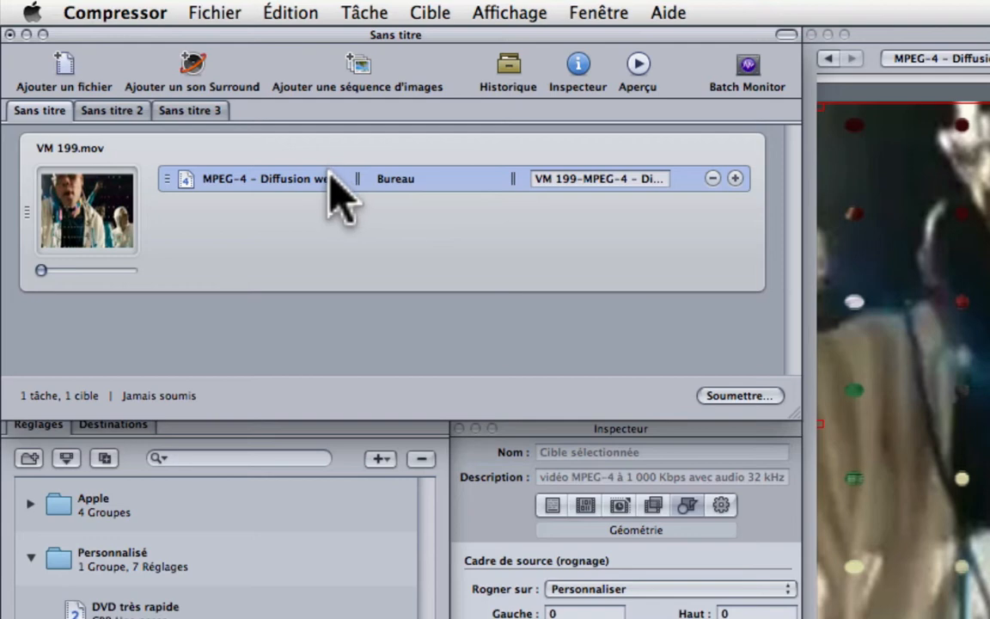
- Examine the Apple and Personnalisé output destinations, including the settings of Source and "mon idisk"
left_click(114, 424)
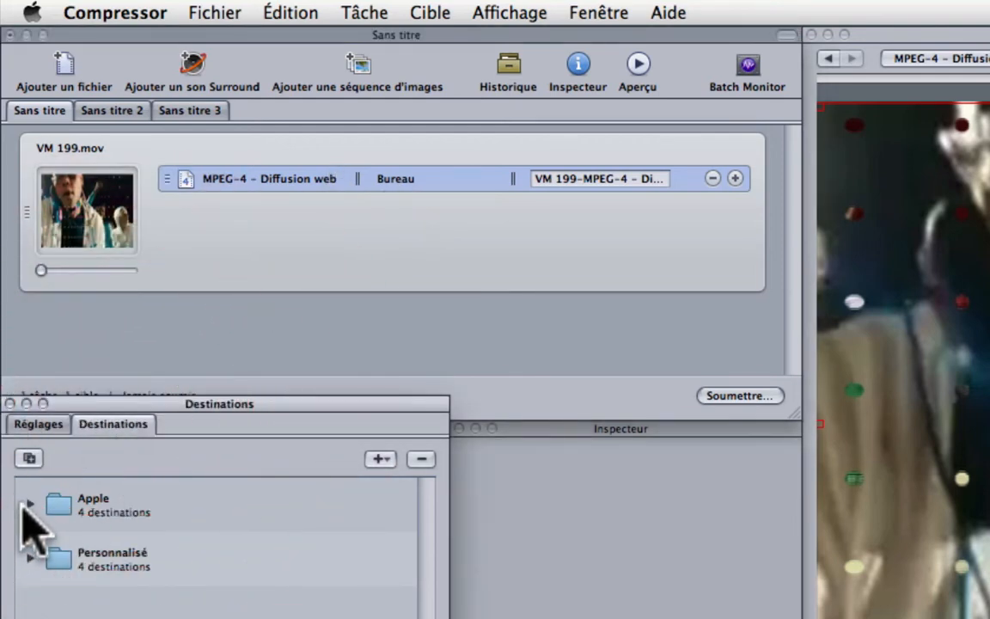
left_click(30, 505)
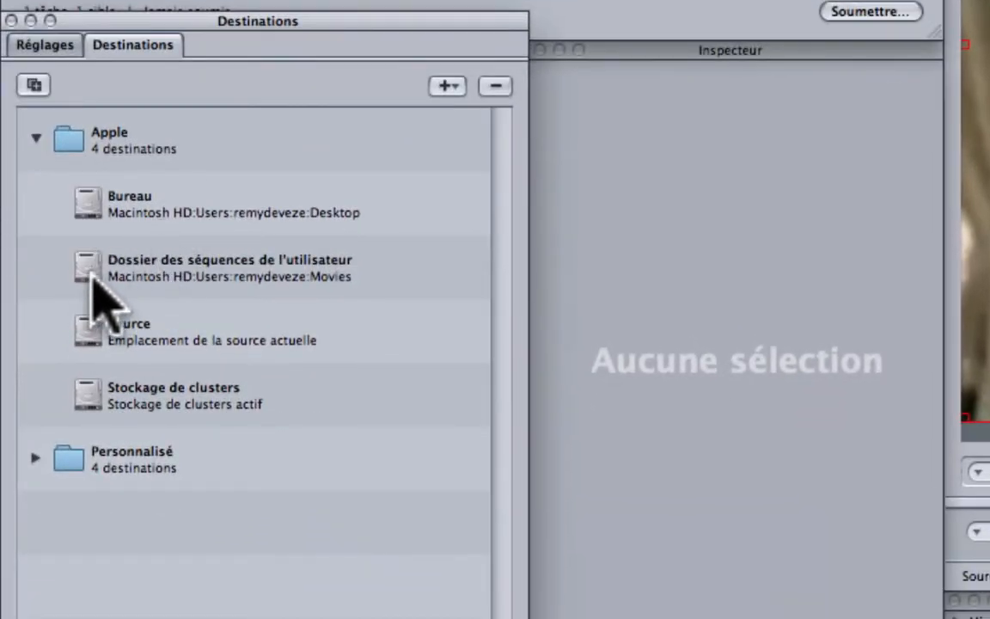
left_click(97, 352)
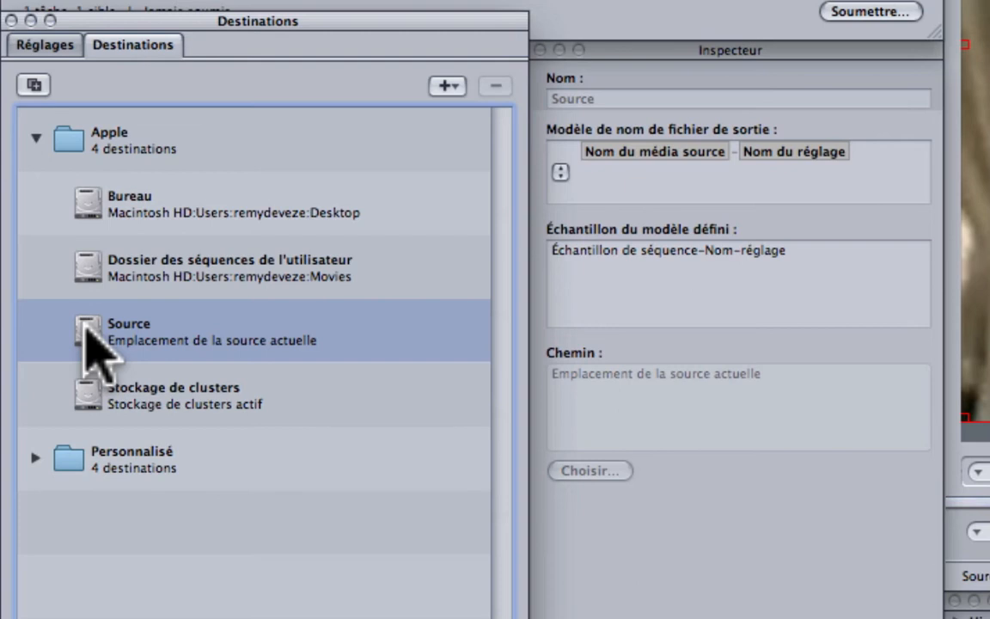
left_click(35, 457)
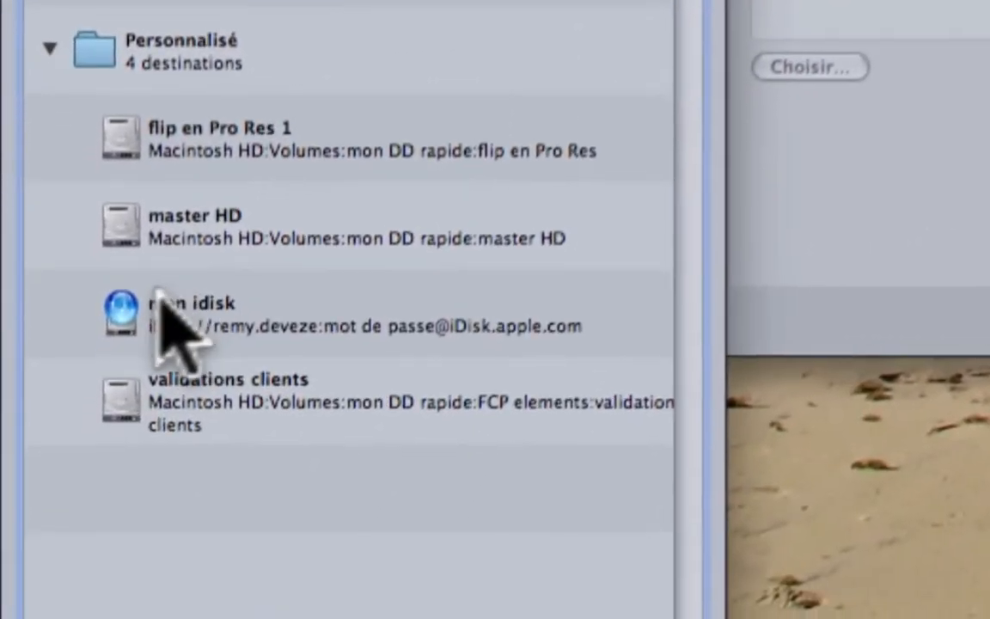
left_click(157, 296)
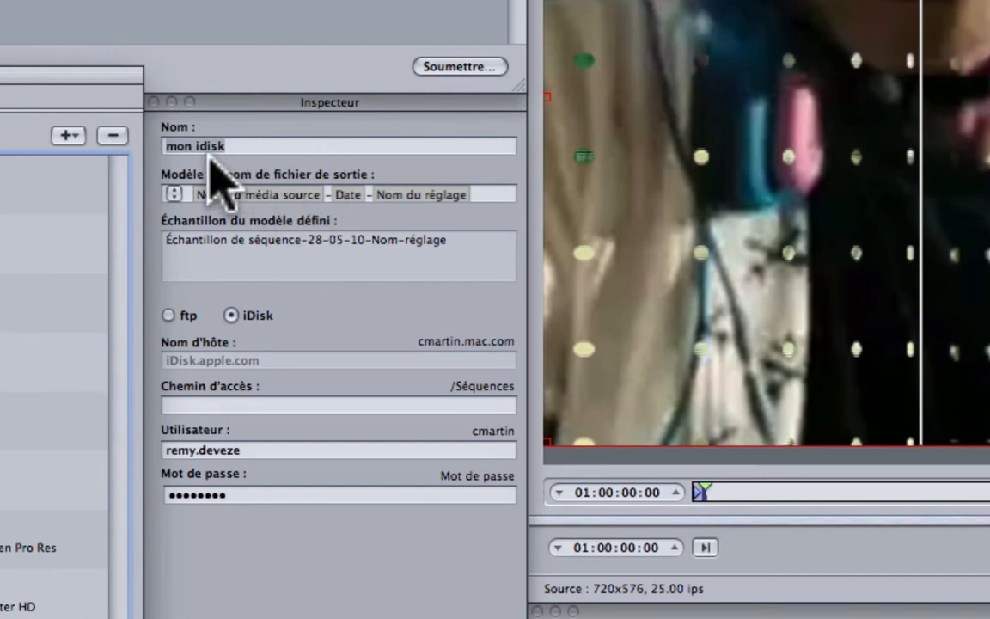
- Switch the "mon idisk" destination to ftp and examine its host name, user and password fields
left_click(169, 316)
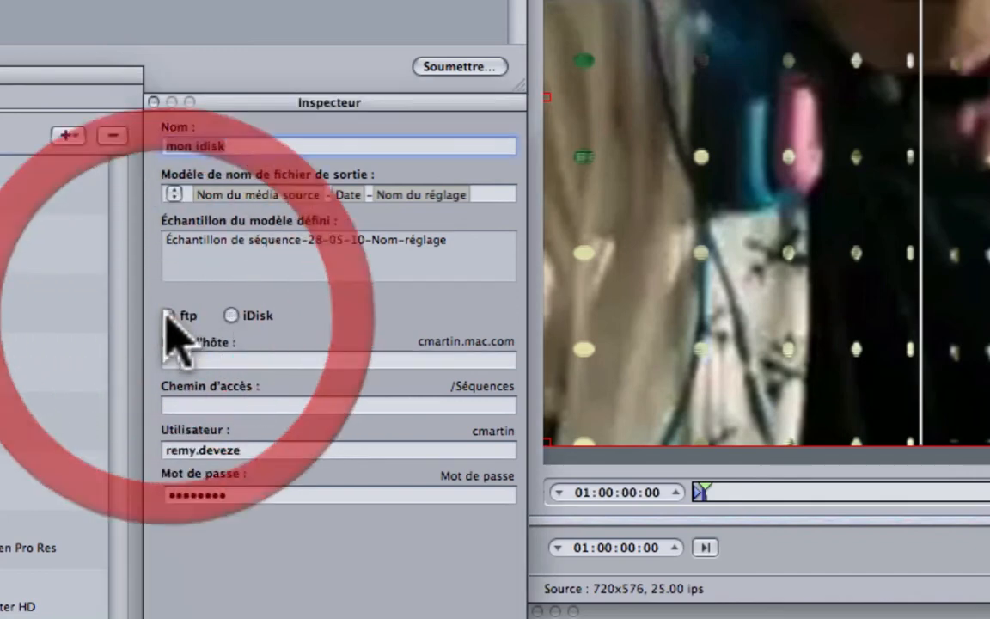
left_click(195, 361)
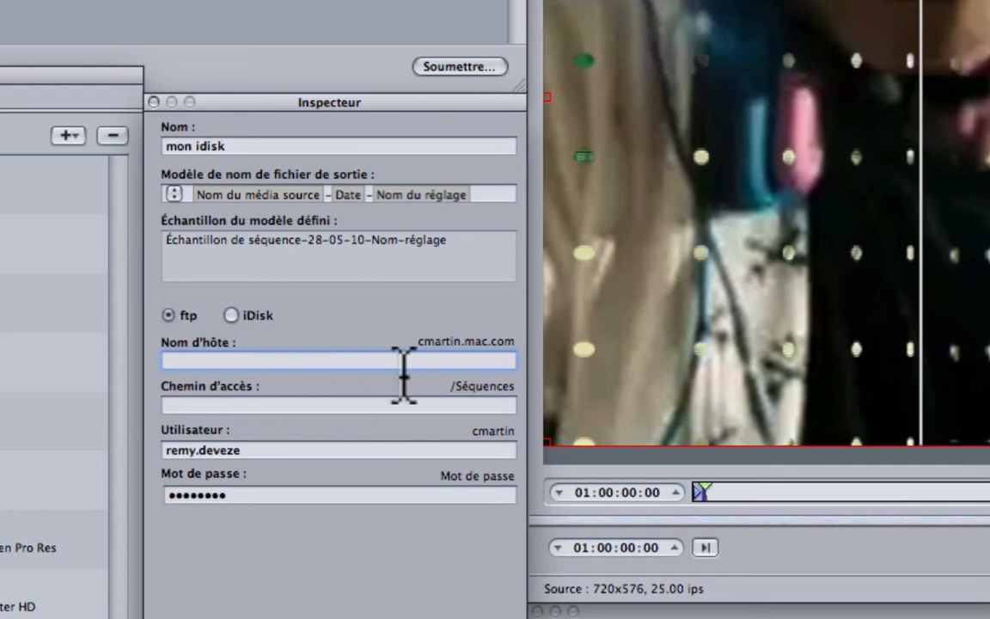
left_click(217, 450)
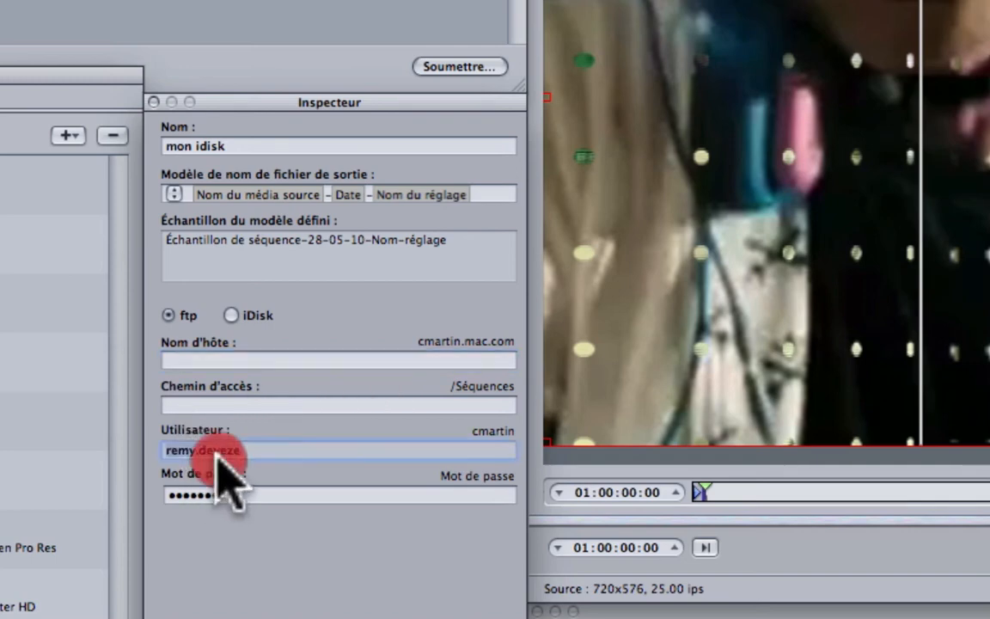
left_click(245, 496)
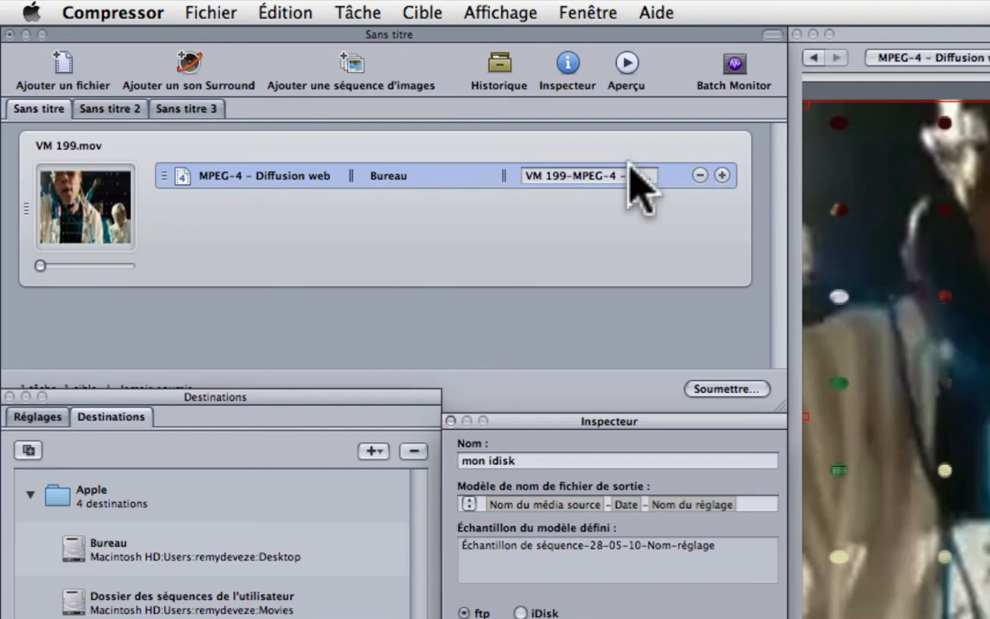
- Add a second target to the VM 199 movie using MPEG-4 – Diffusion web, with "mon idisk" as its destination
left_click(722, 176)
left_click_drag(284, 180, 275, 210)
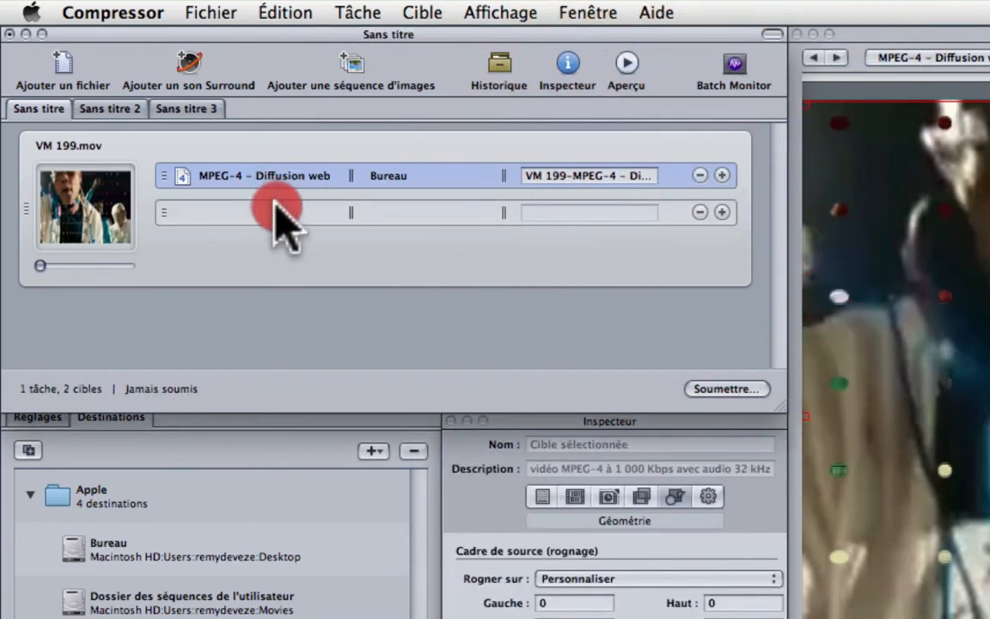
right_click(412, 214)
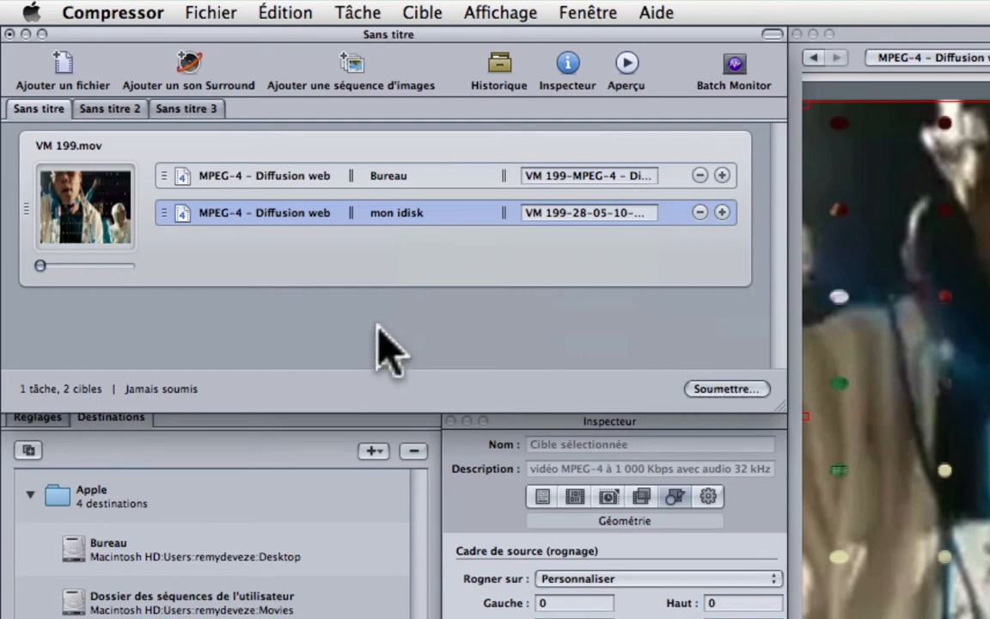
left_click(675, 496)
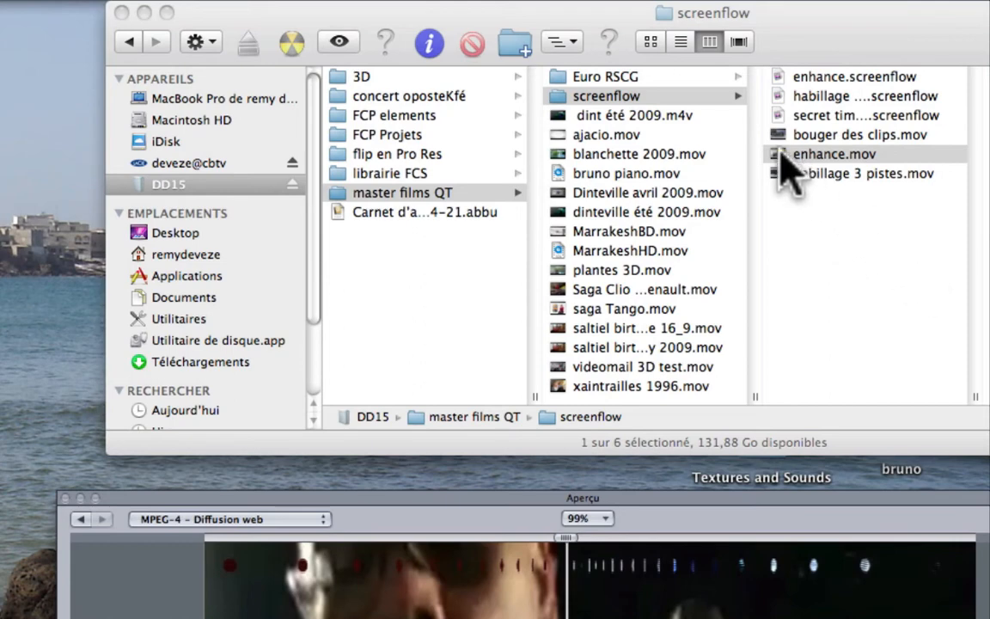
- Switch to the Finder and check the file information of enhance.mov in the screenflow folder
left_click(787, 163)
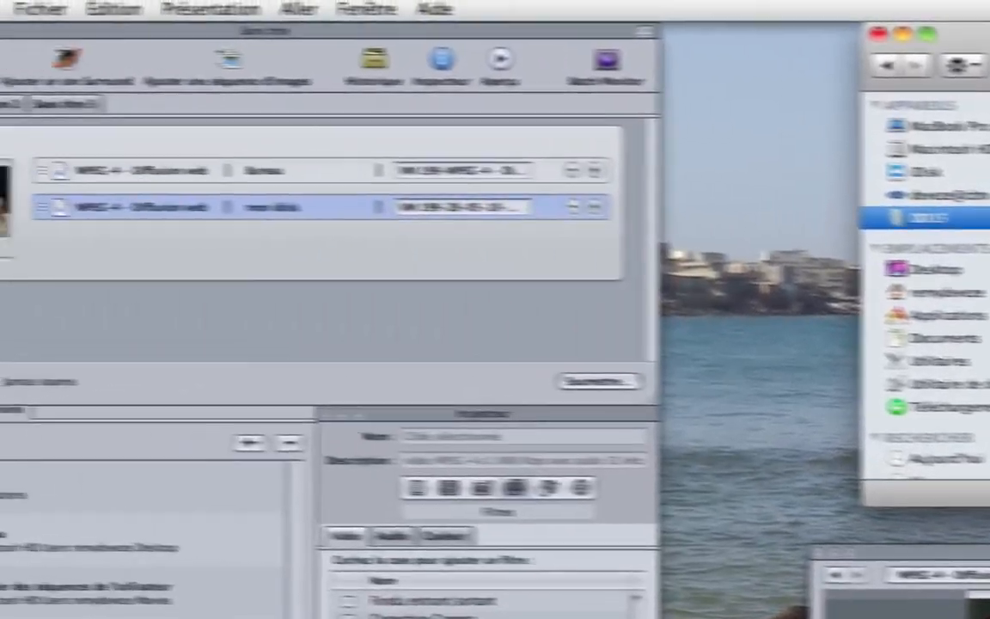
key("super+i")
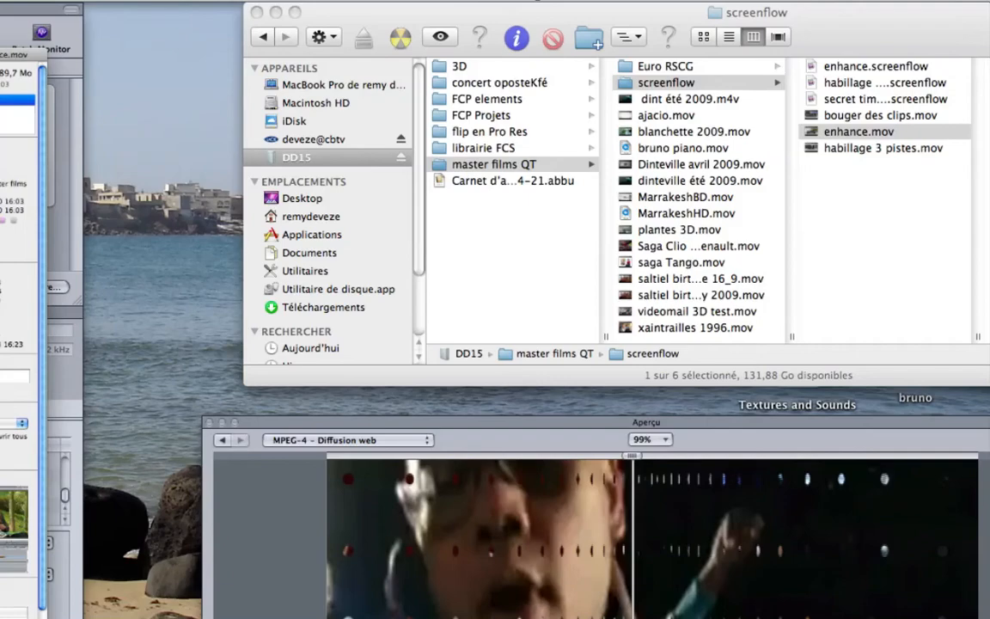
left_click(29, 51)
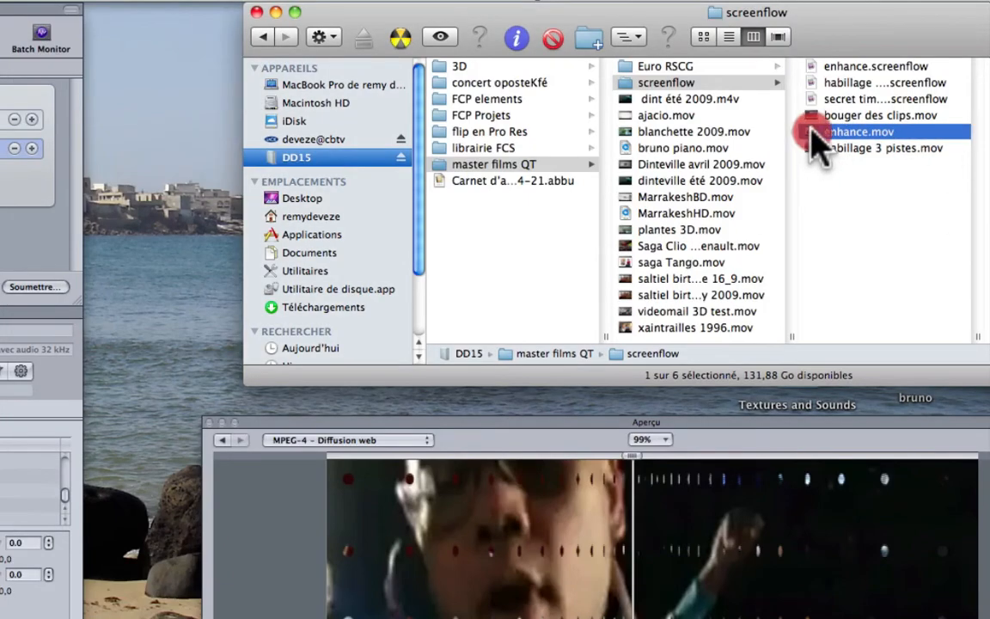
- Create a new setting in Compressor's Personnalisé group from the enhance.mov file and expand the group
left_click_drag(816, 146, 860, 148)
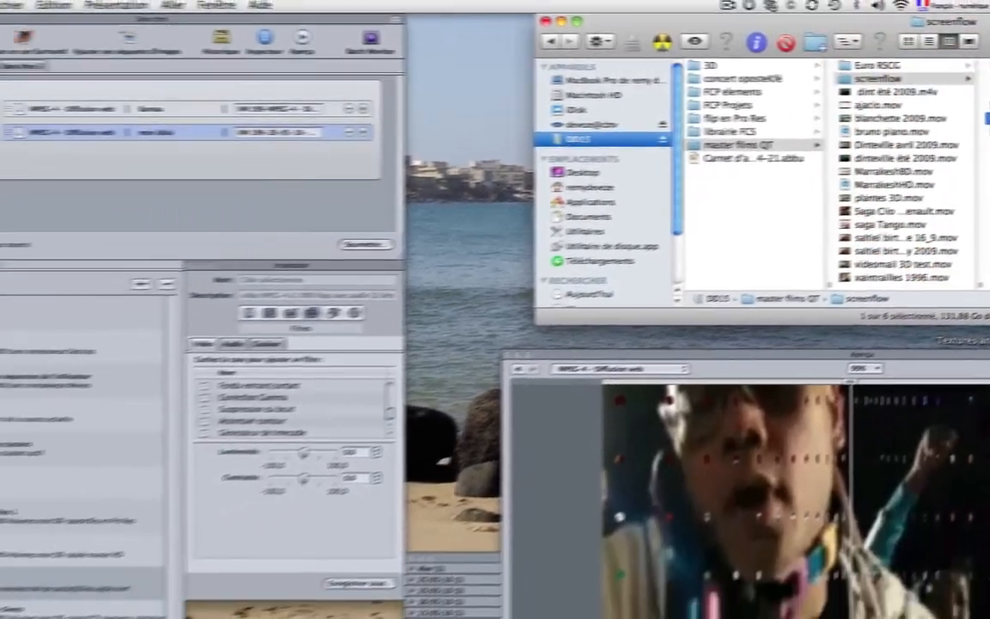
left_click(30, 254)
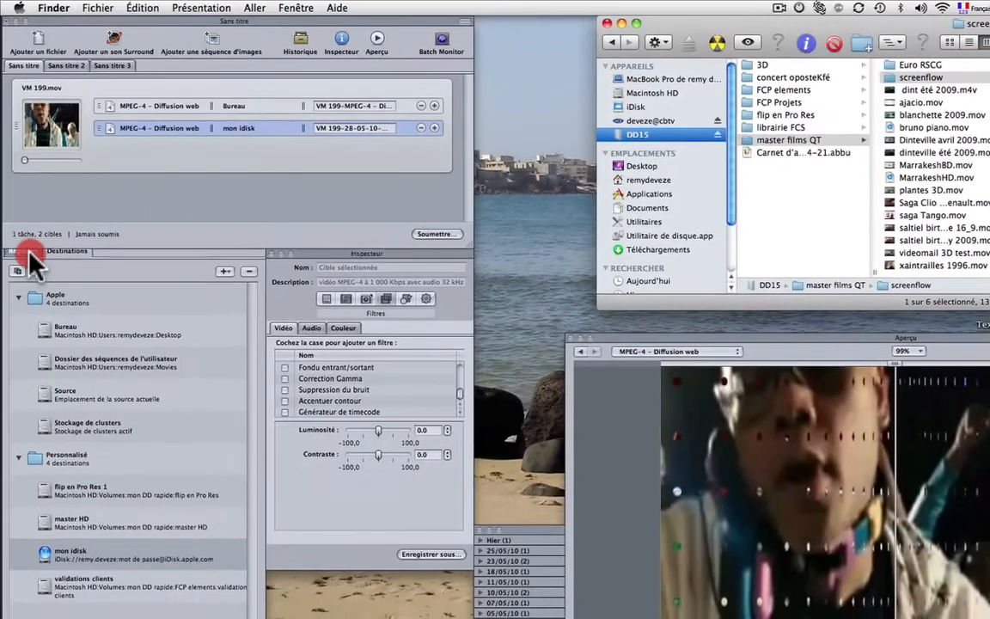
mouse_move(167, 225)
left_mouse_down()
mouse_move(173, 246)
mouse_move(166, 230)
mouse_move(155, 234)
left_mouse_up()
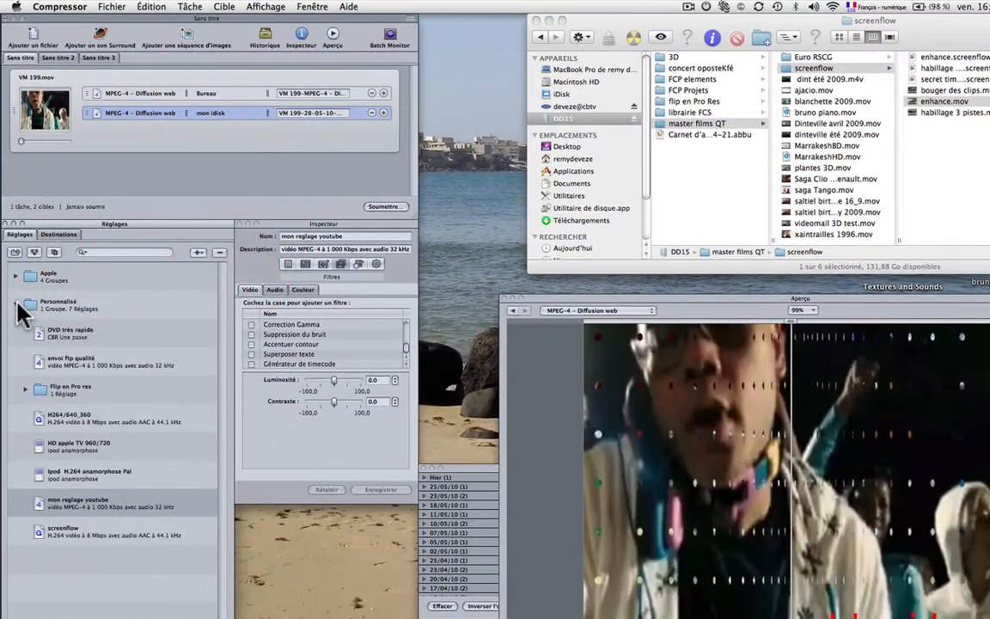
left_click(18, 304)
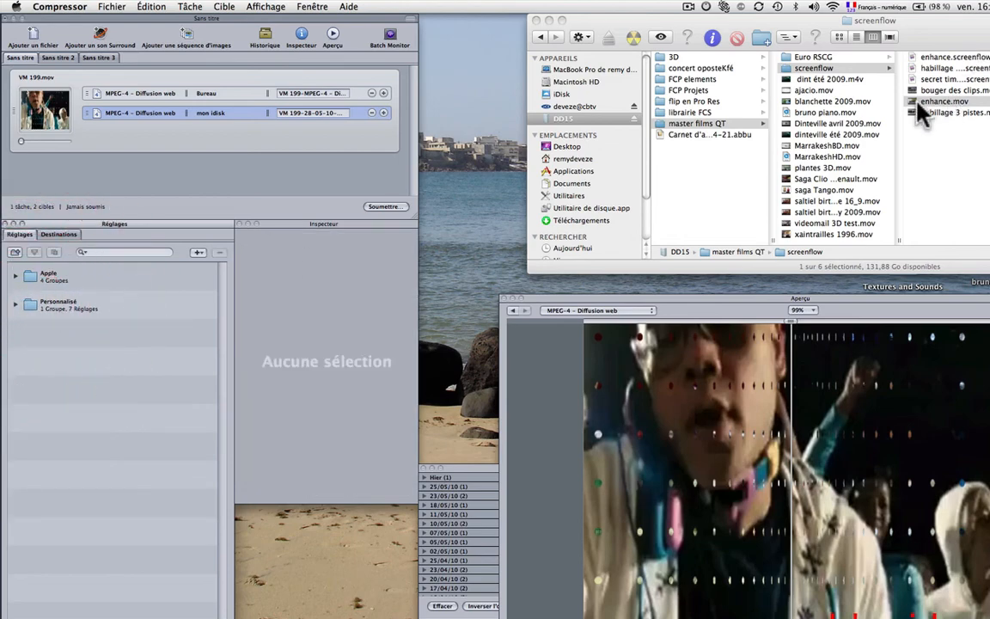
left_click_drag(861, 123, 37, 304)
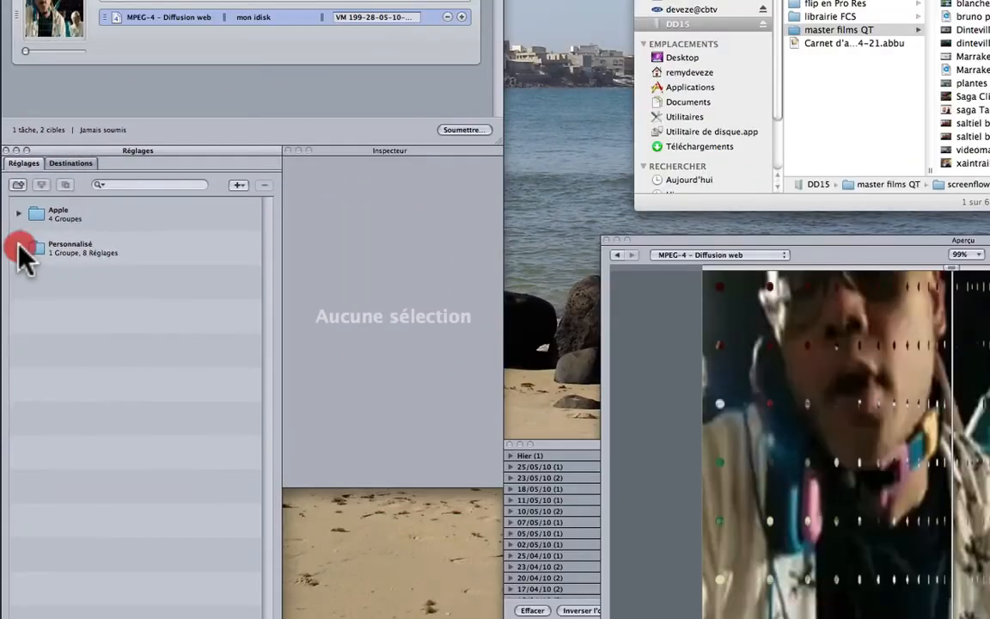
left_click(36, 322)
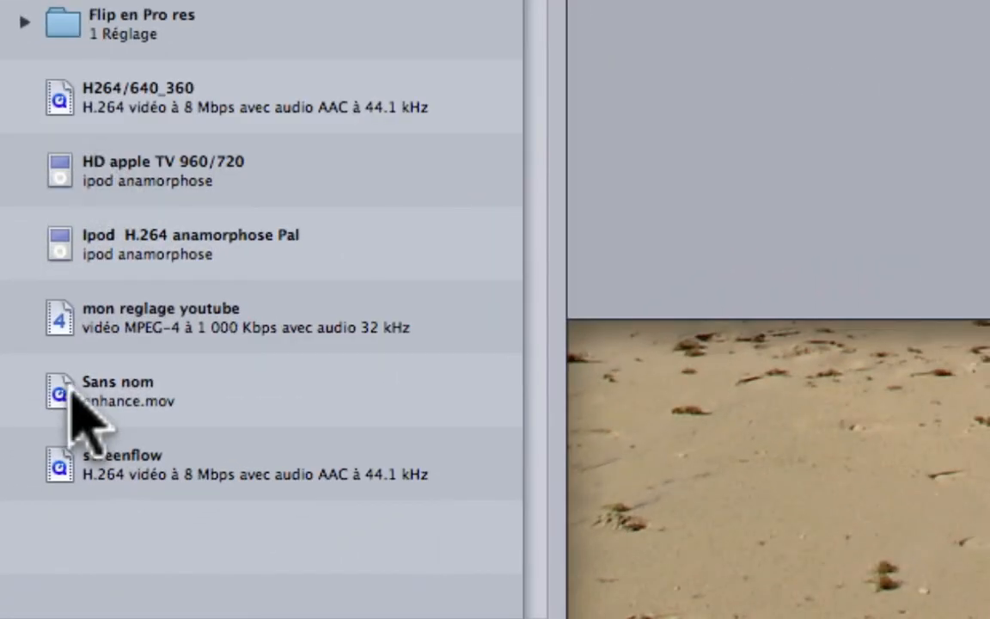
- Examine the summary and encoder settings of the new preset based on enhance.mov
left_click(62, 520)
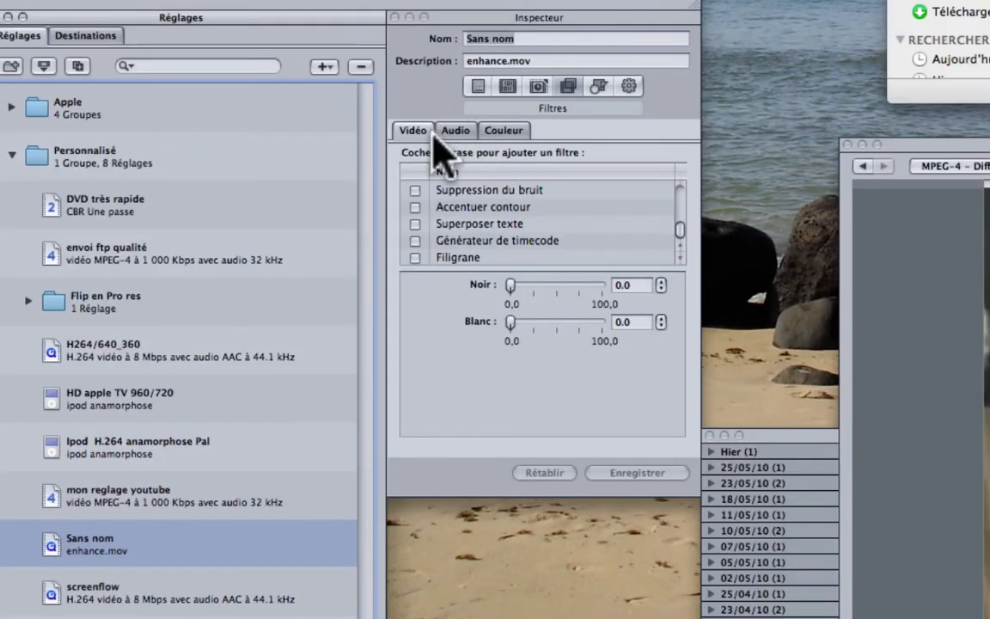
left_click(477, 85)
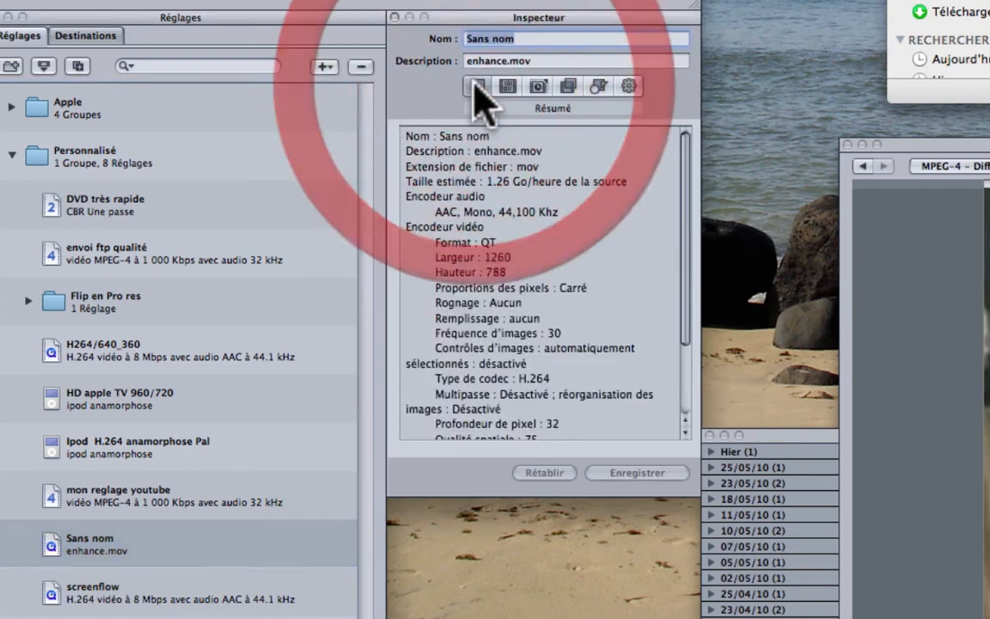
left_click(507, 86)
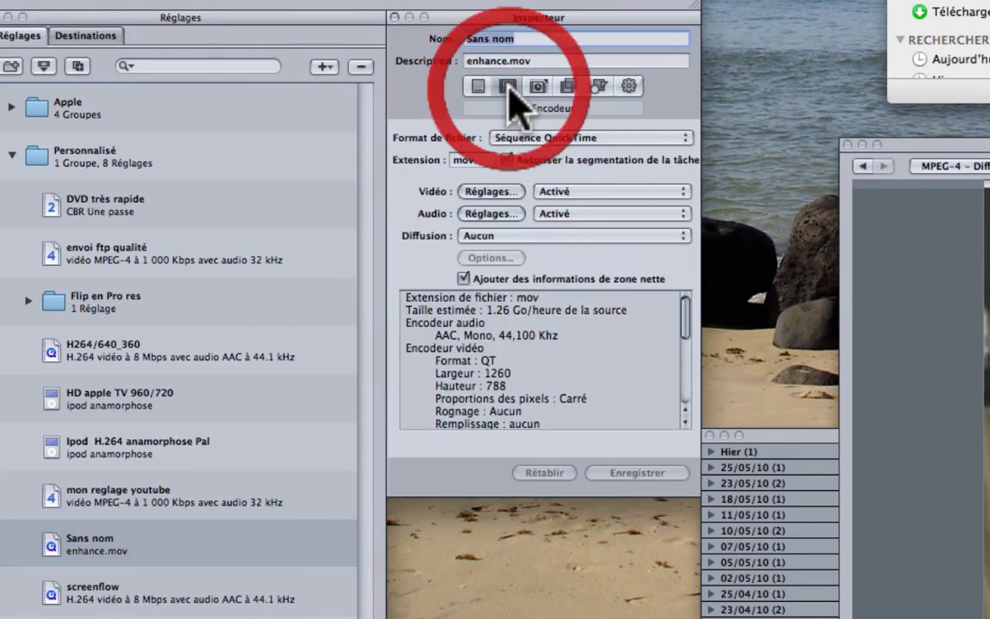
- Save the enhance.mov preset under the name "publication deweb's video" and apply it to the VM 199 movie as a third target
left_click(93, 554)
left_click(531, 36)
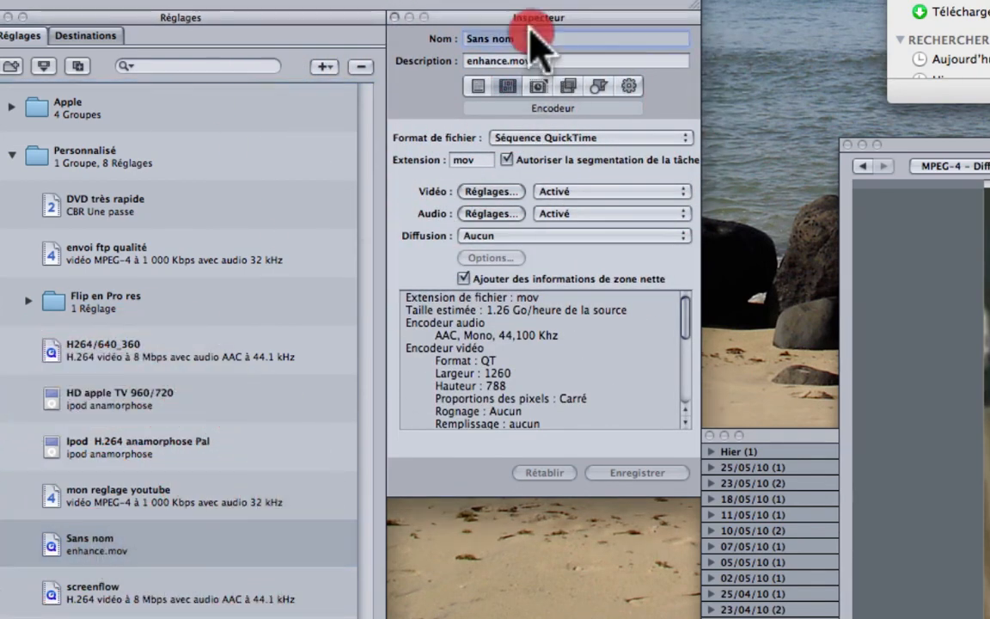
type("publication deweb'")
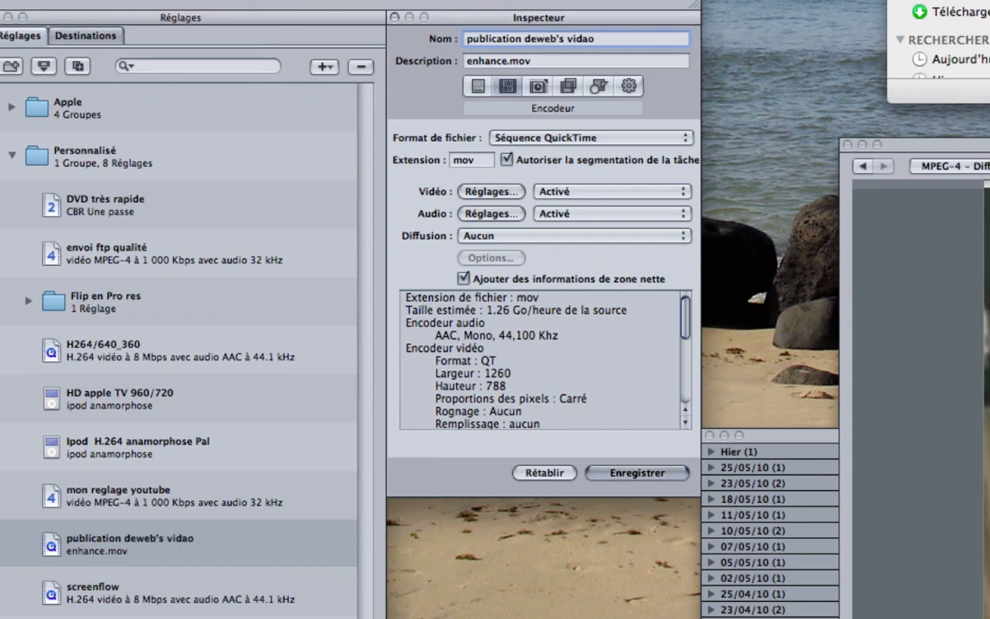
key("BackSpace")
type("eo")
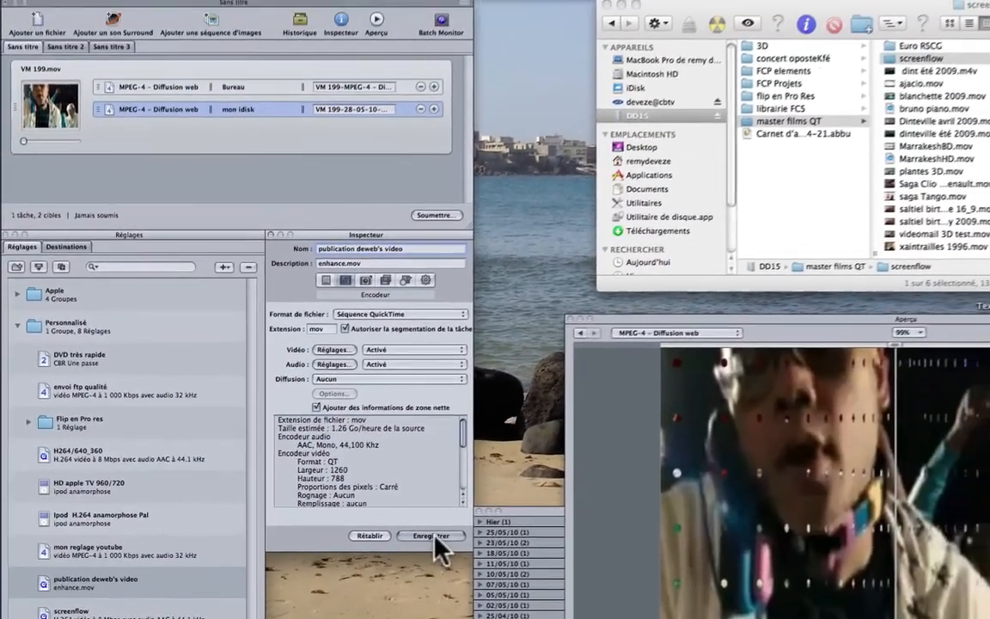
left_click(503, 516)
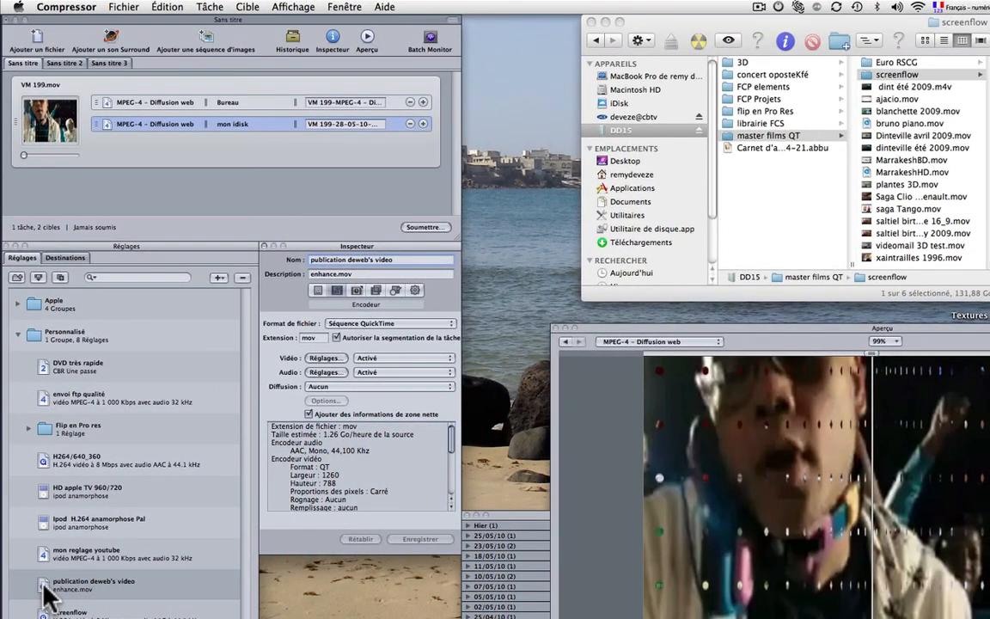
left_click_drag(45, 591, 104, 148)
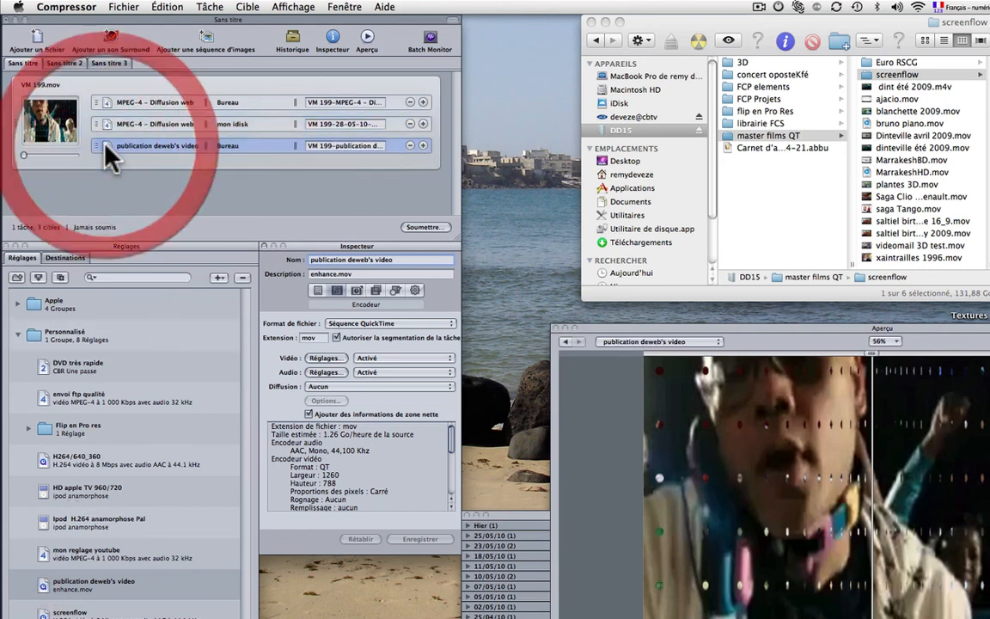